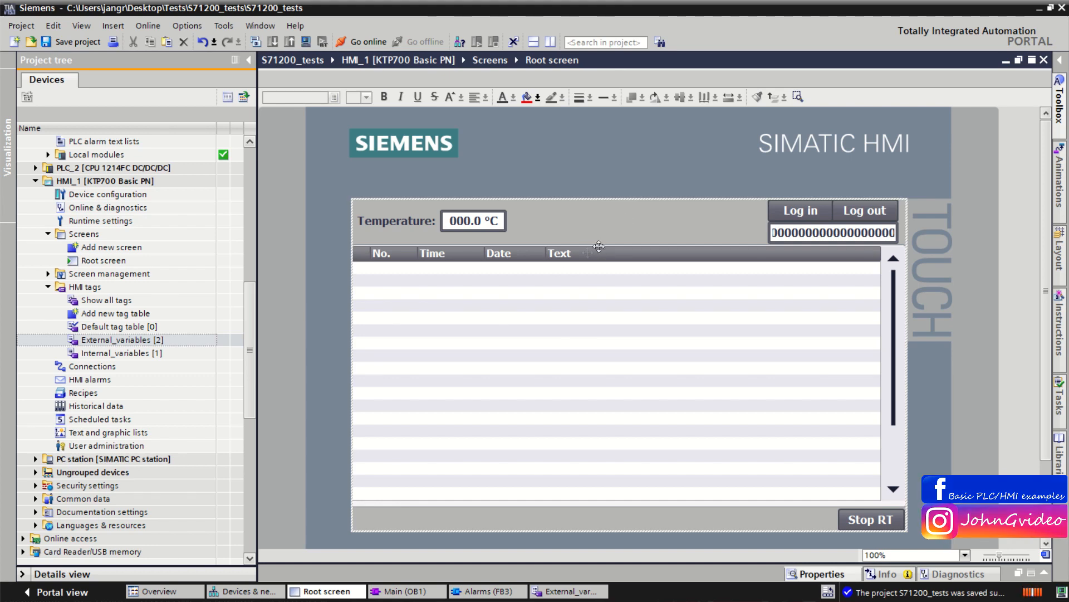
Step: Review the alarm logic in the Alarms block and the alarm view on the root screen
click(504, 590)
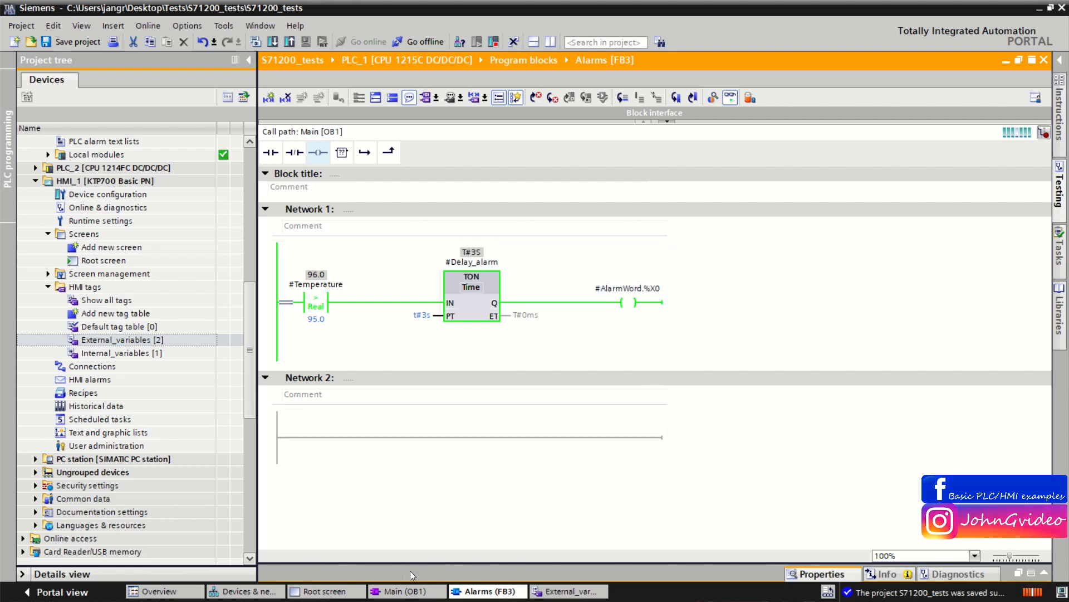
click(311, 595)
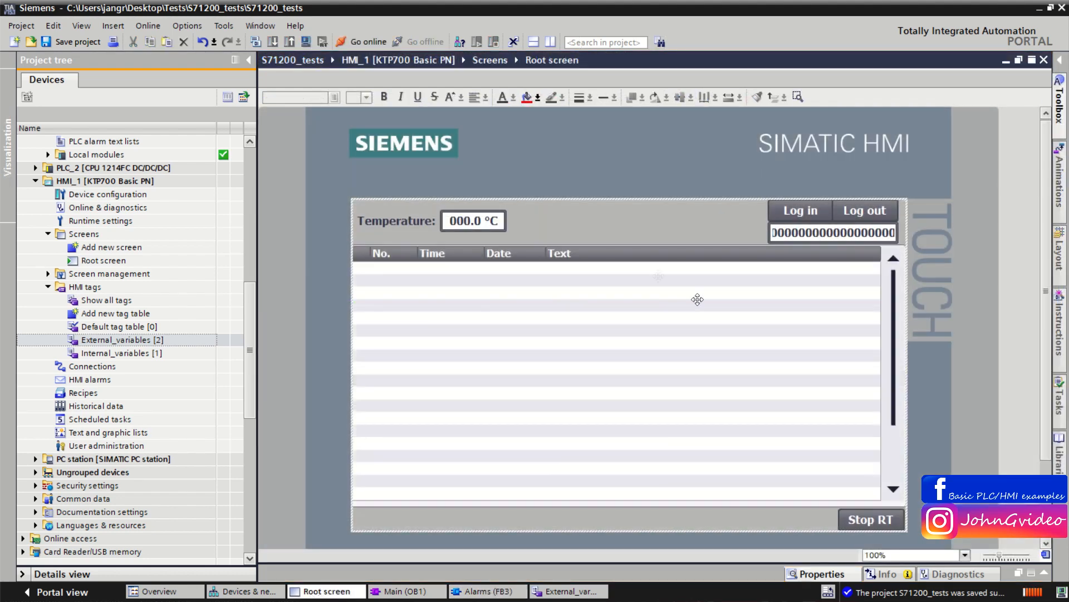
click(614, 346)
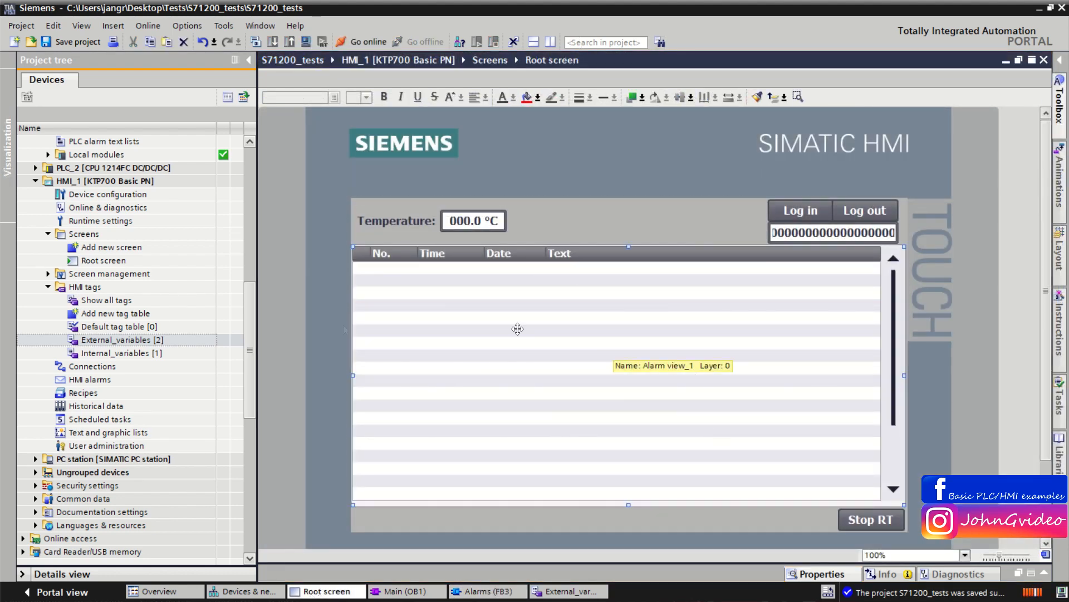
Step: Open the HMI alarms editor and add a discrete alarm with the alarm text "Temperature is too high"
double_click(90, 380)
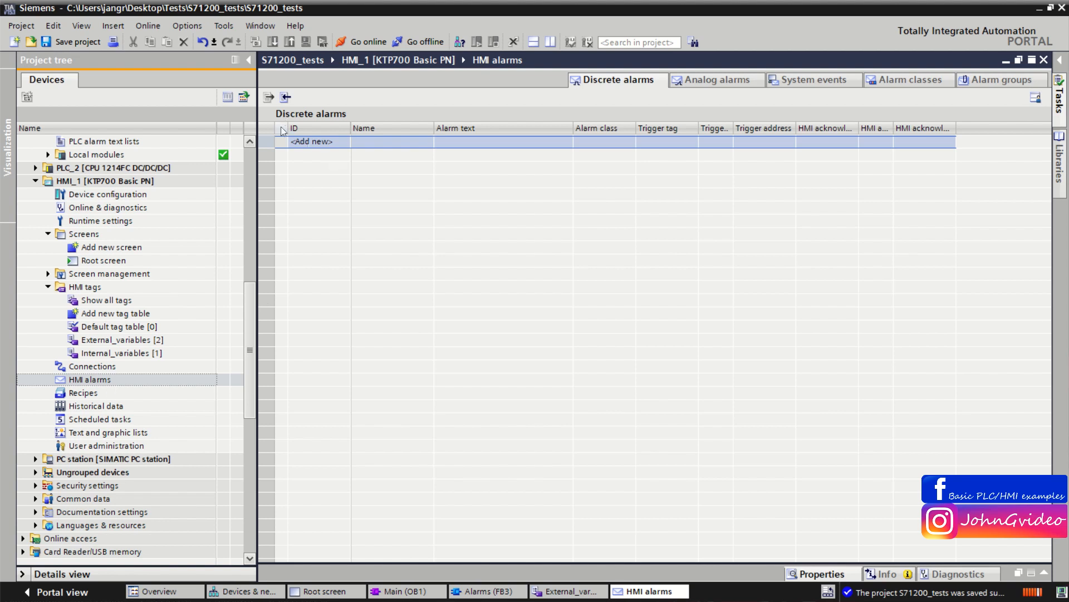
double_click(309, 141)
click(476, 146)
click(481, 146)
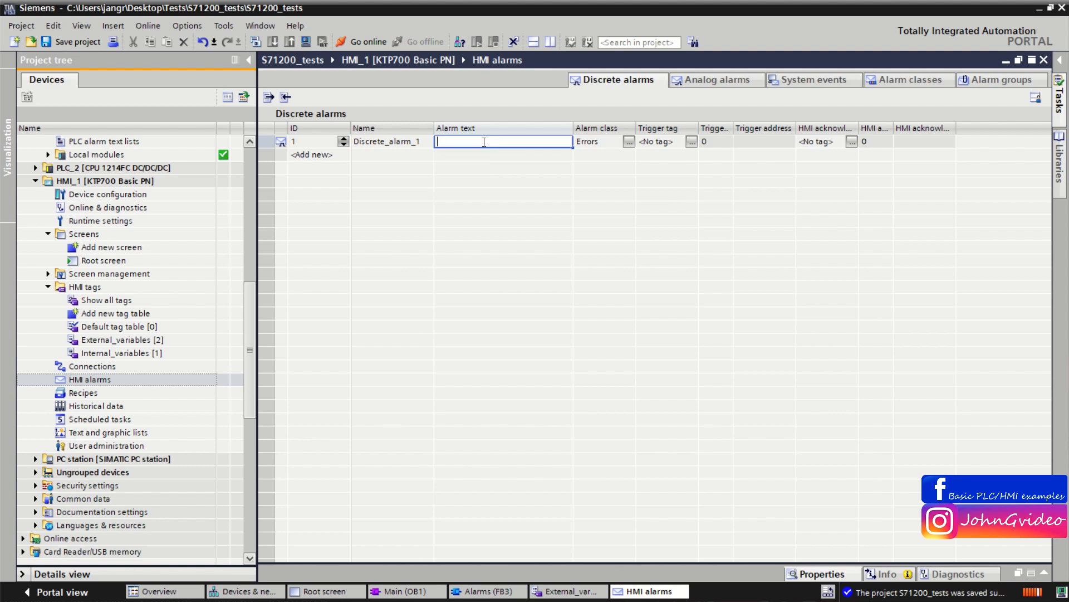
text(Temperature is too high)
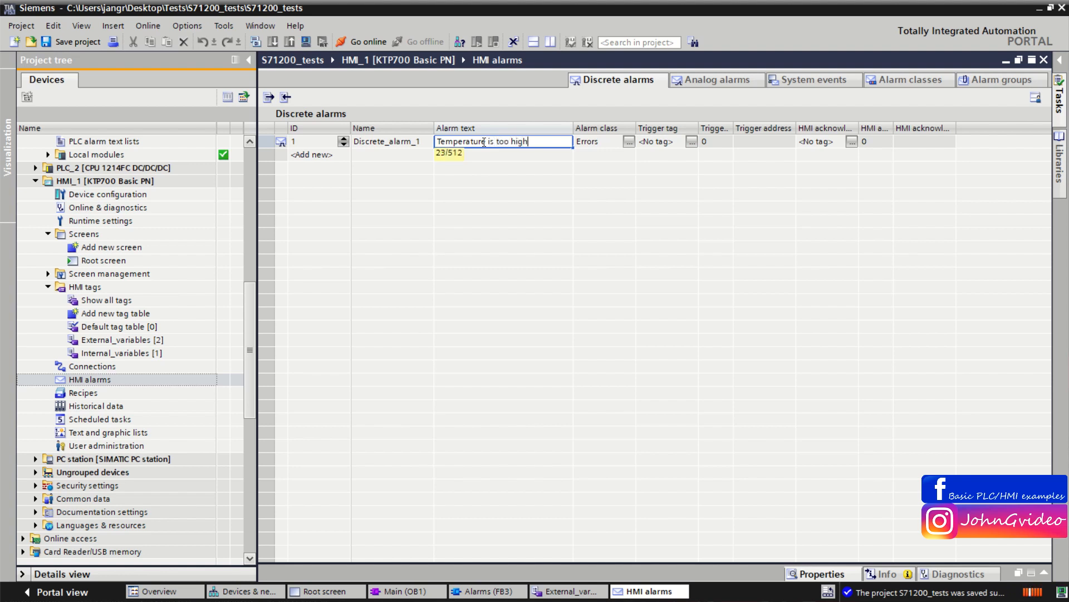
click(586, 202)
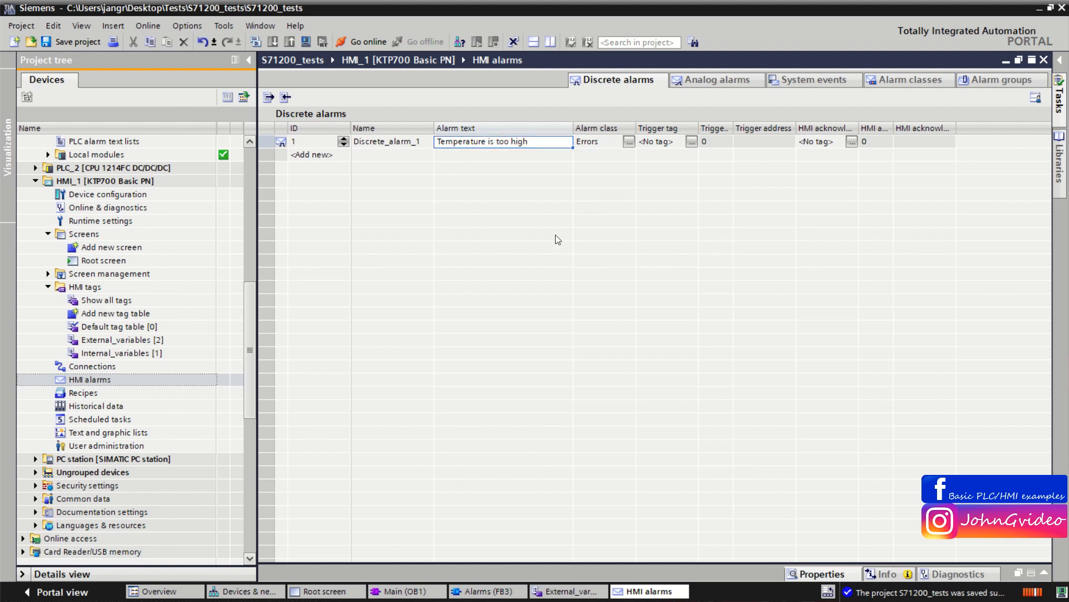
Step: Inspect the new alarm's trigger properties, the External_variables tag table and the Alarms block
click(280, 144)
right_click(281, 144)
click(316, 268)
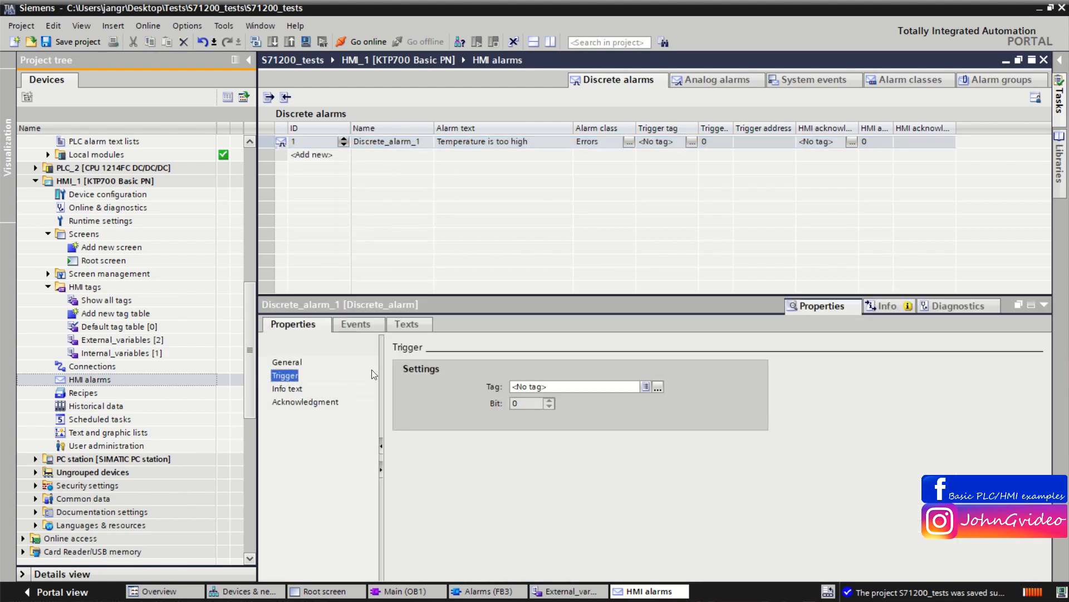
double_click(150, 340)
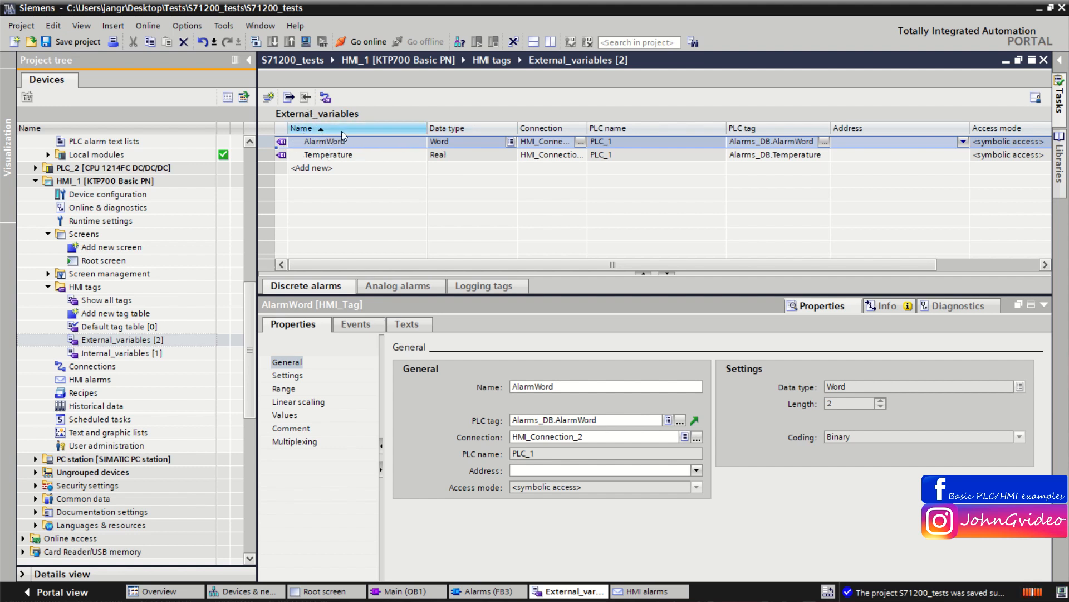
click(477, 594)
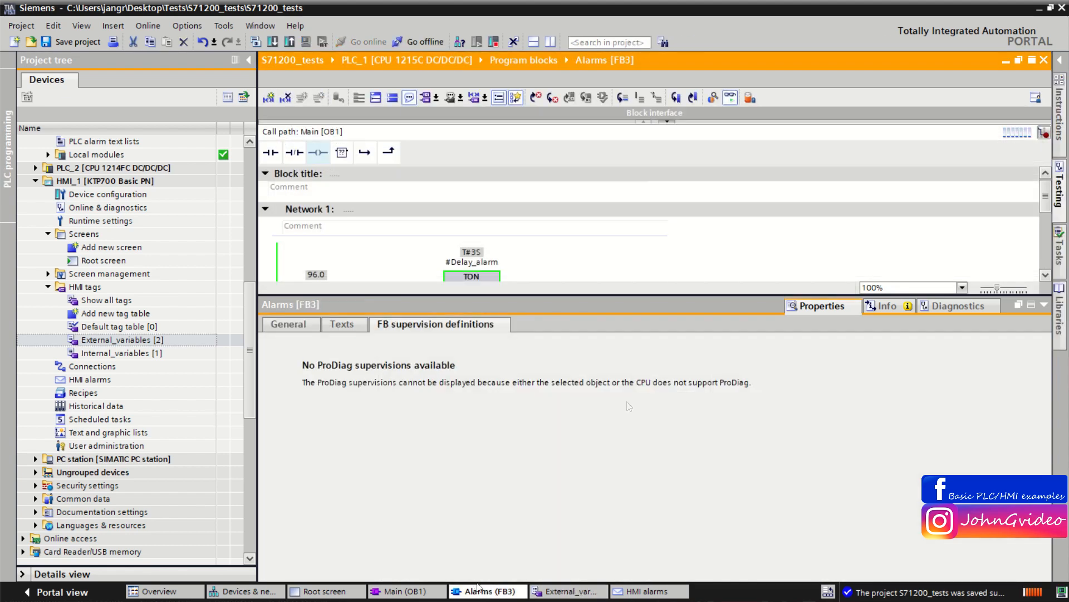
click(1045, 305)
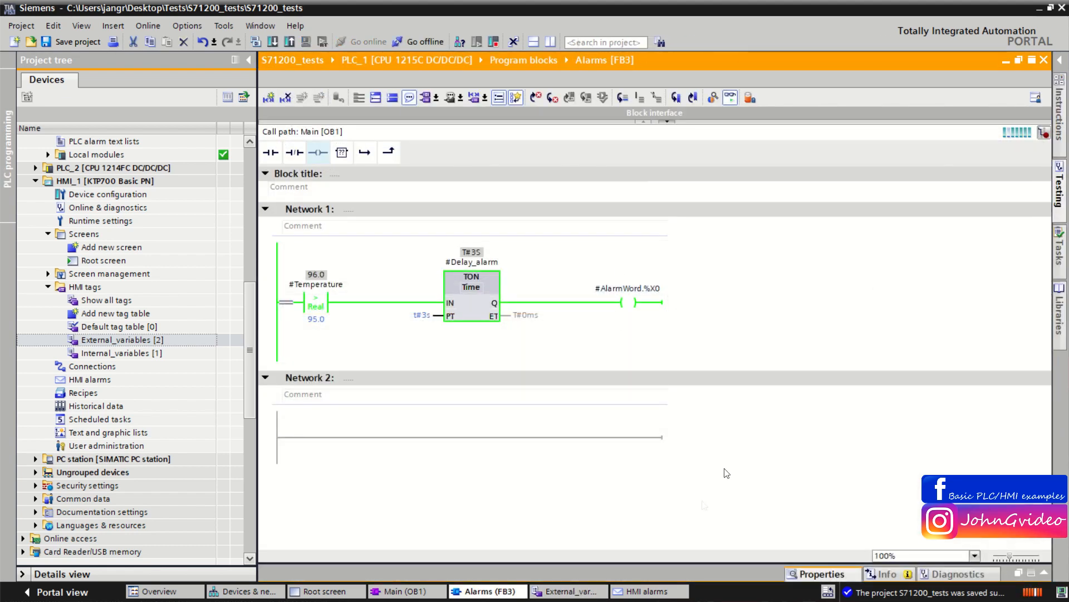
click(645, 583)
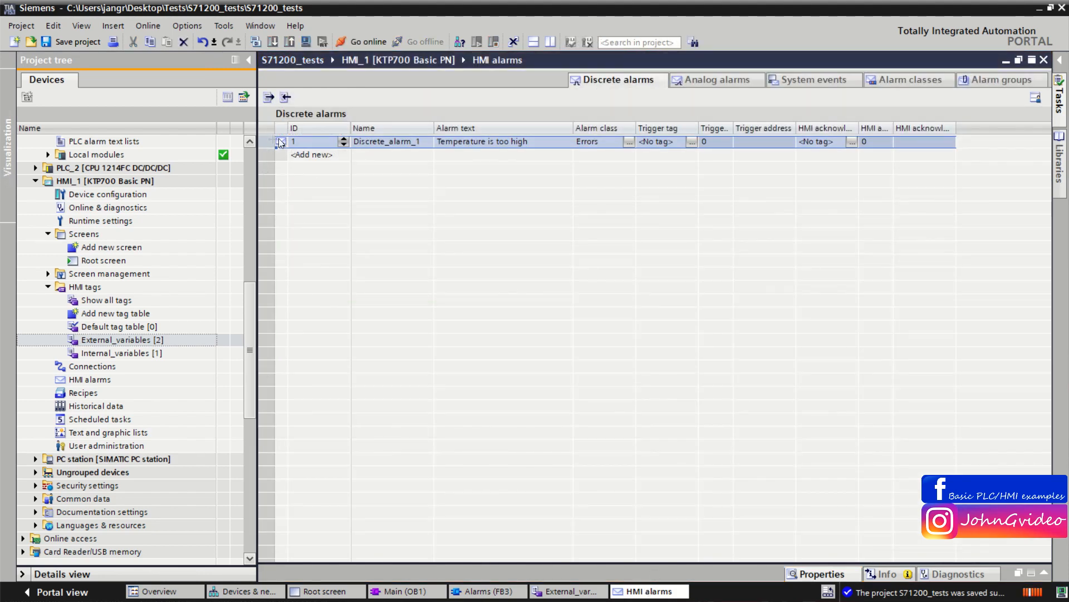
Step: Set the discrete alarm's trigger tag to AlarmWord with bit 0 and close the alarm editor
right_click(280, 143)
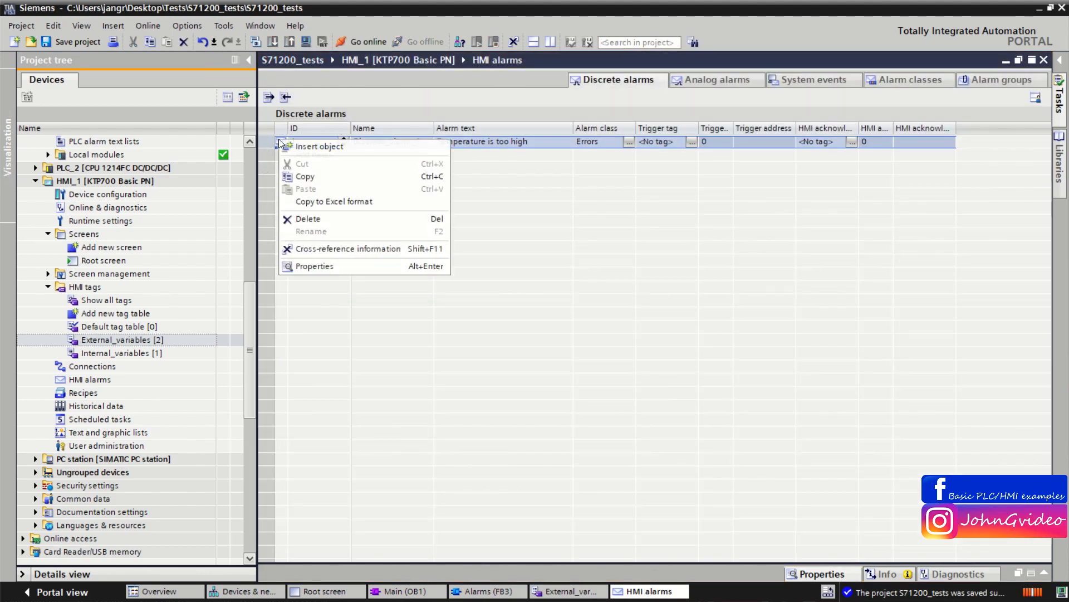
click(327, 266)
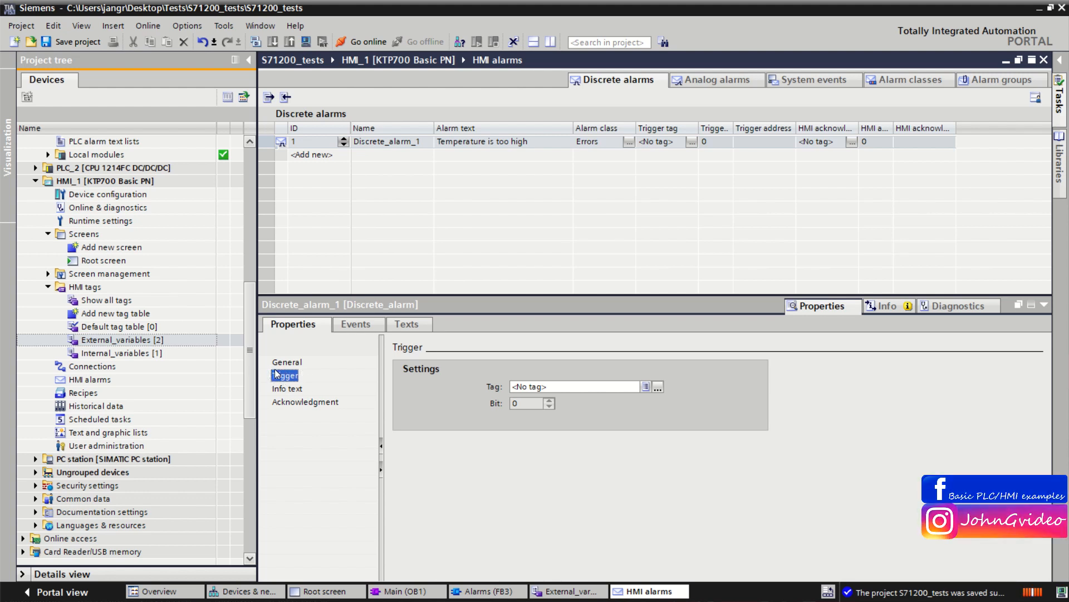
click(646, 387)
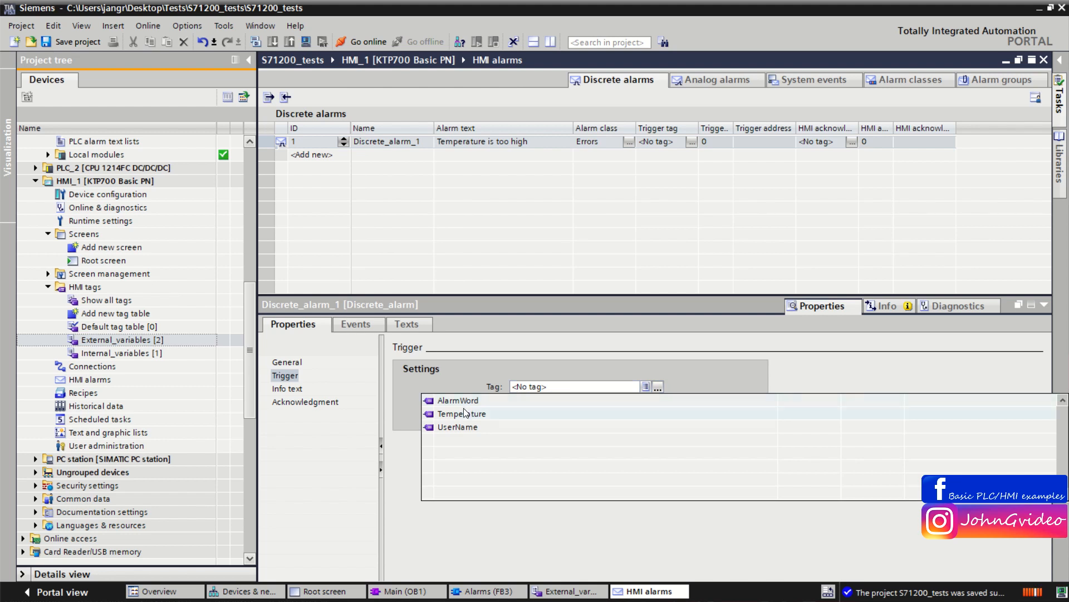
click(444, 401)
drag(565, 387, 503, 405)
click(520, 402)
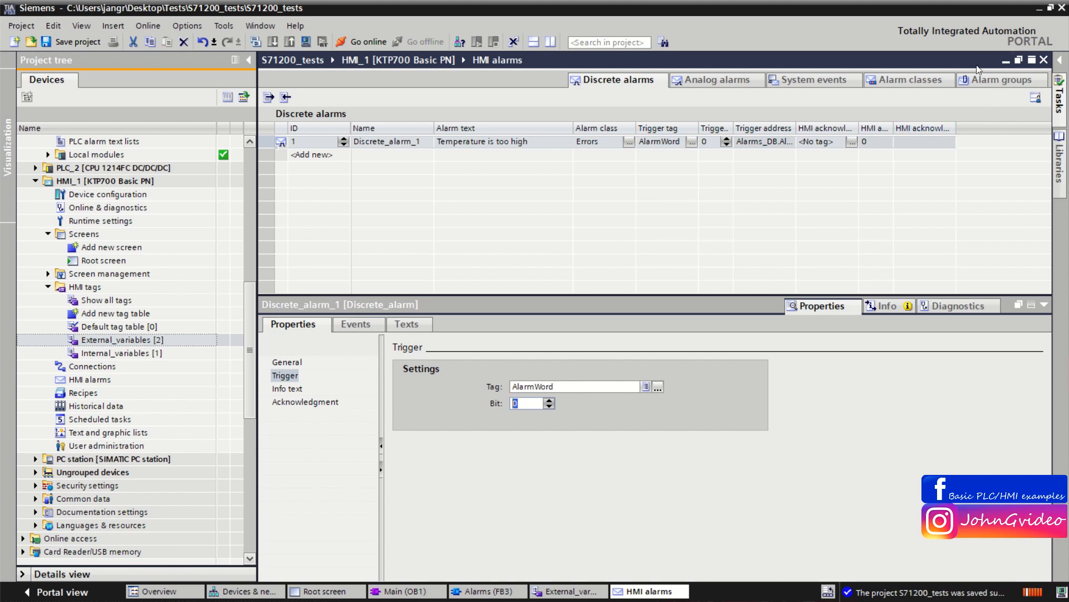
click(1044, 60)
click(1045, 306)
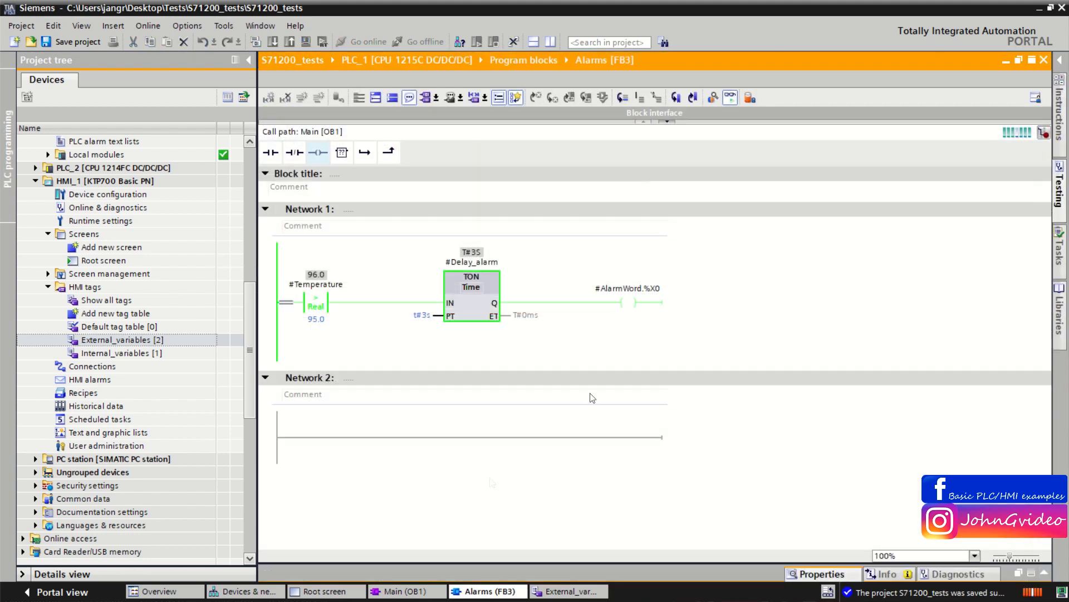
Step: Enable the Alarm status column in the root screen's alarm view properties
click(335, 590)
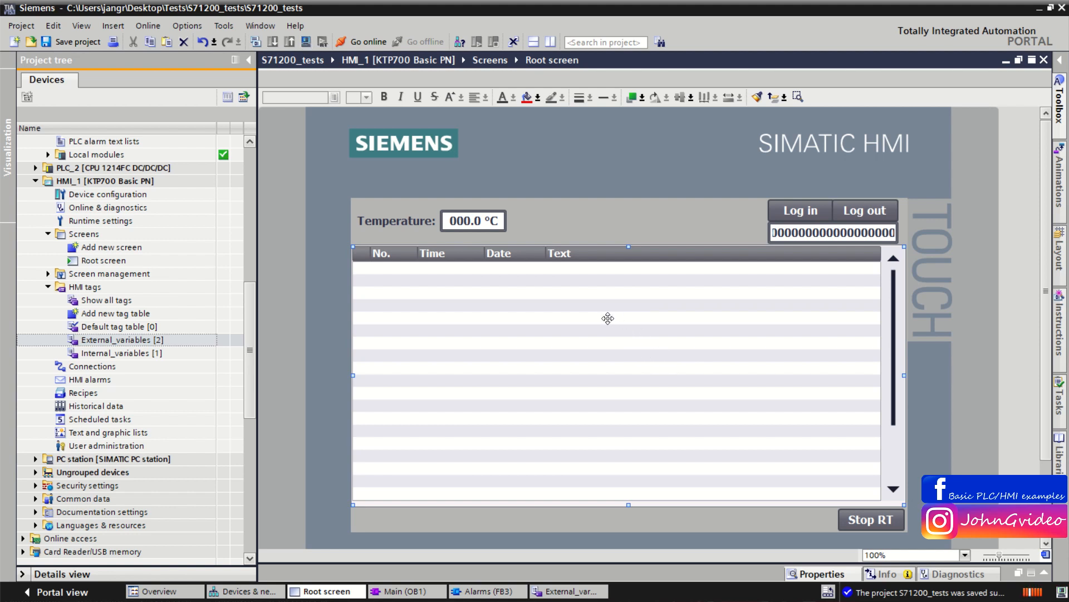
right_click(607, 318)
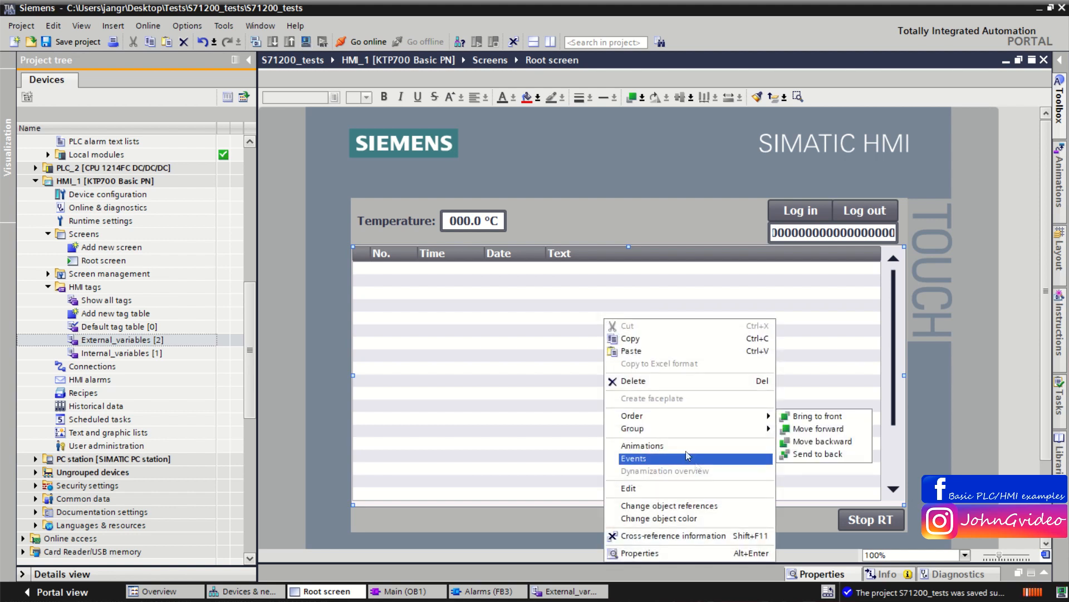
click(667, 554)
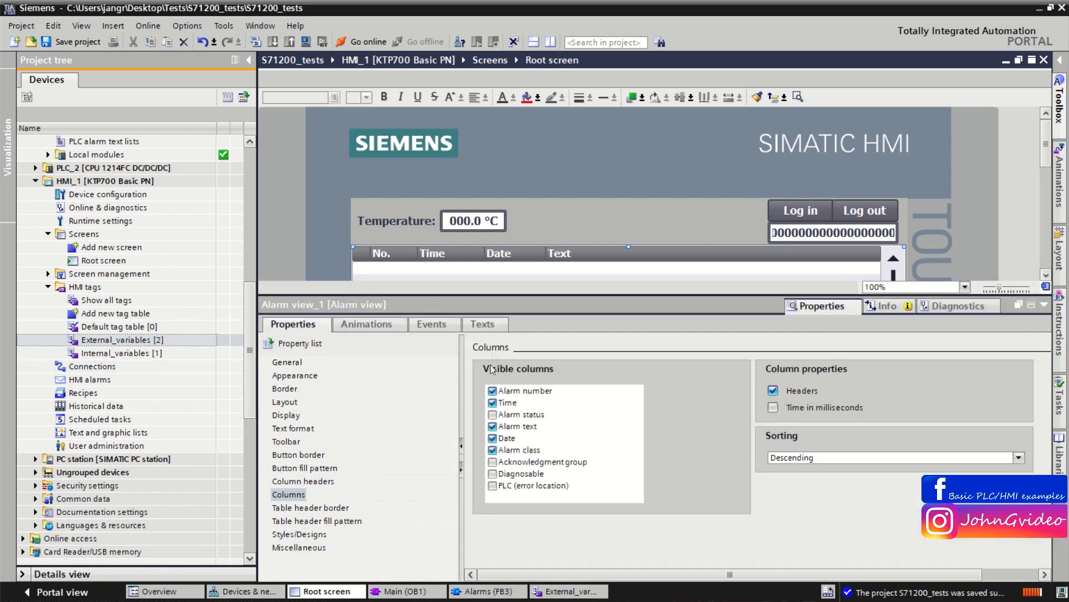
click(493, 414)
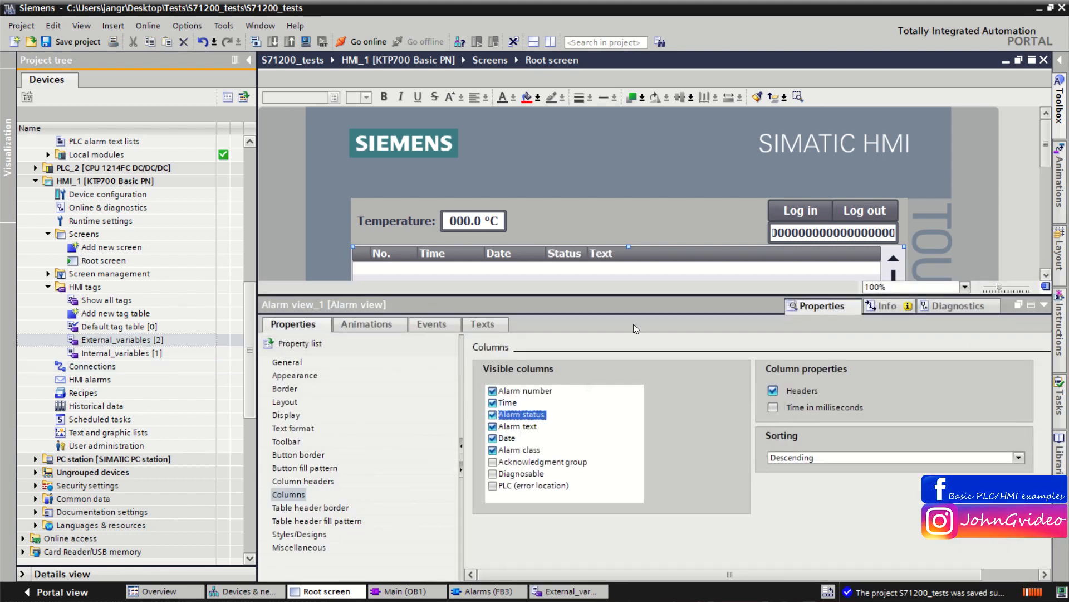
drag(644, 292, 637, 336)
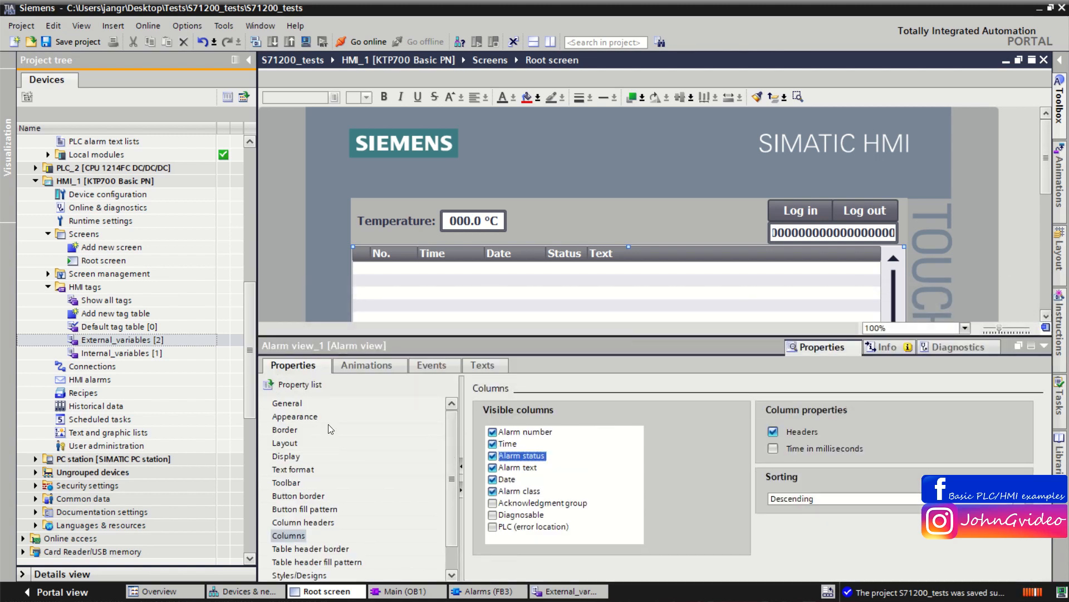
click(297, 404)
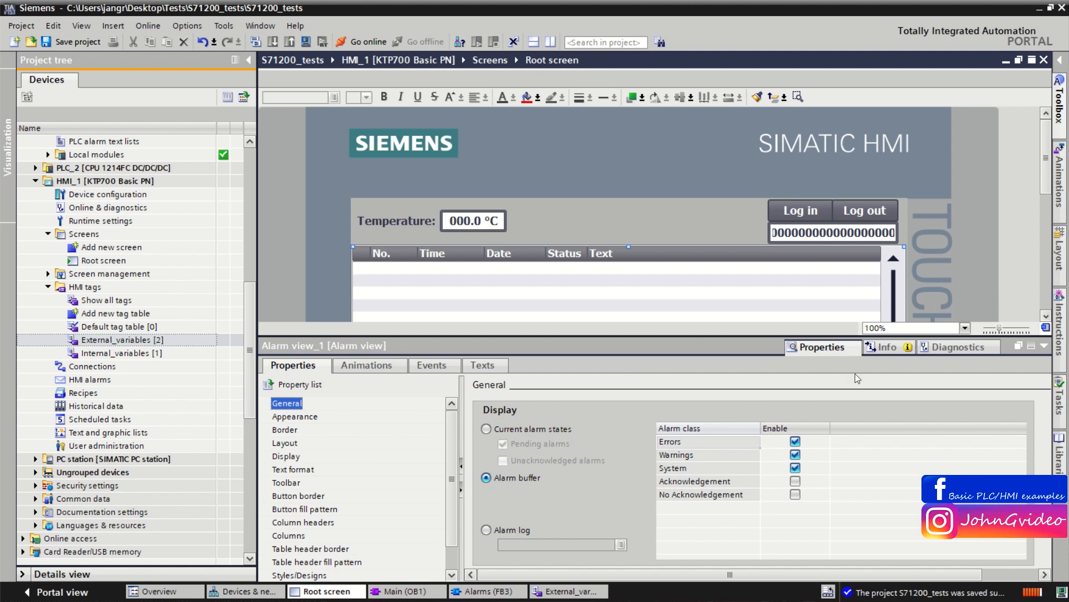
click(1040, 348)
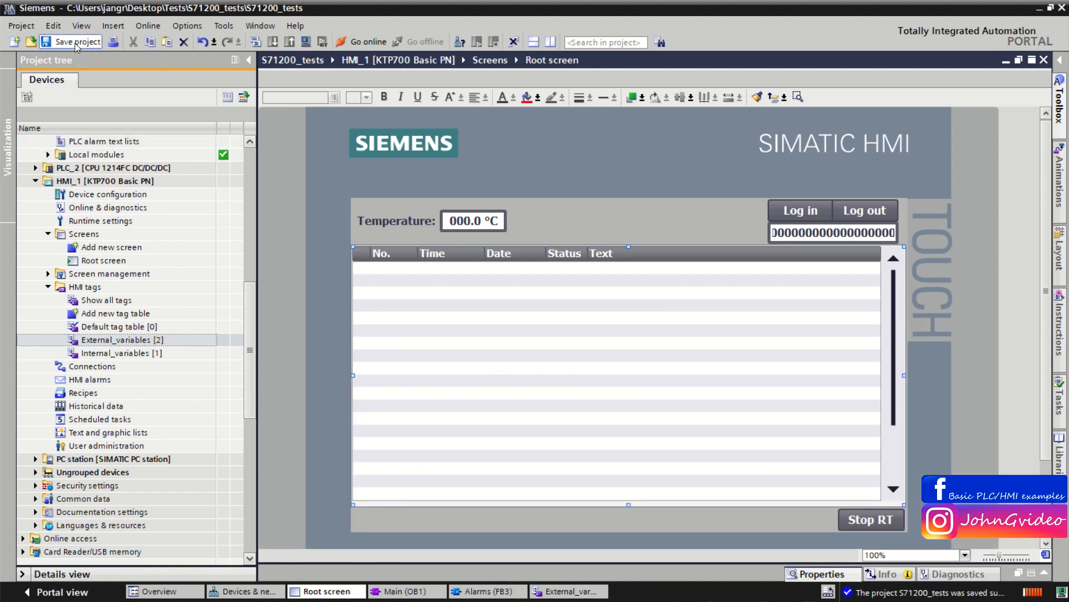
Step: Start the HMI_1 runtime simulation and set the temperature to 94
click(101, 183)
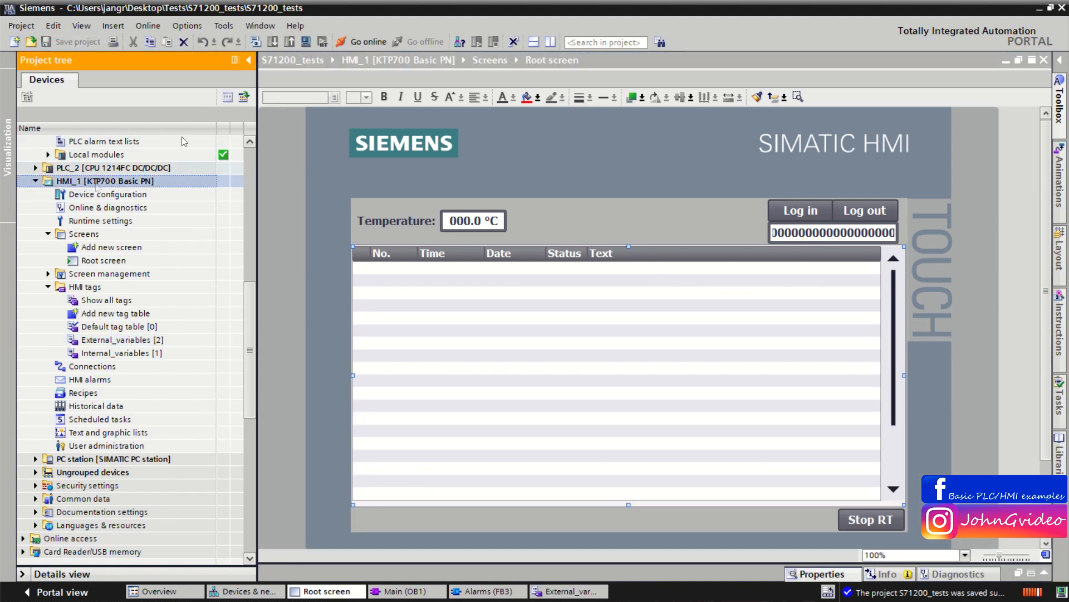
click(306, 43)
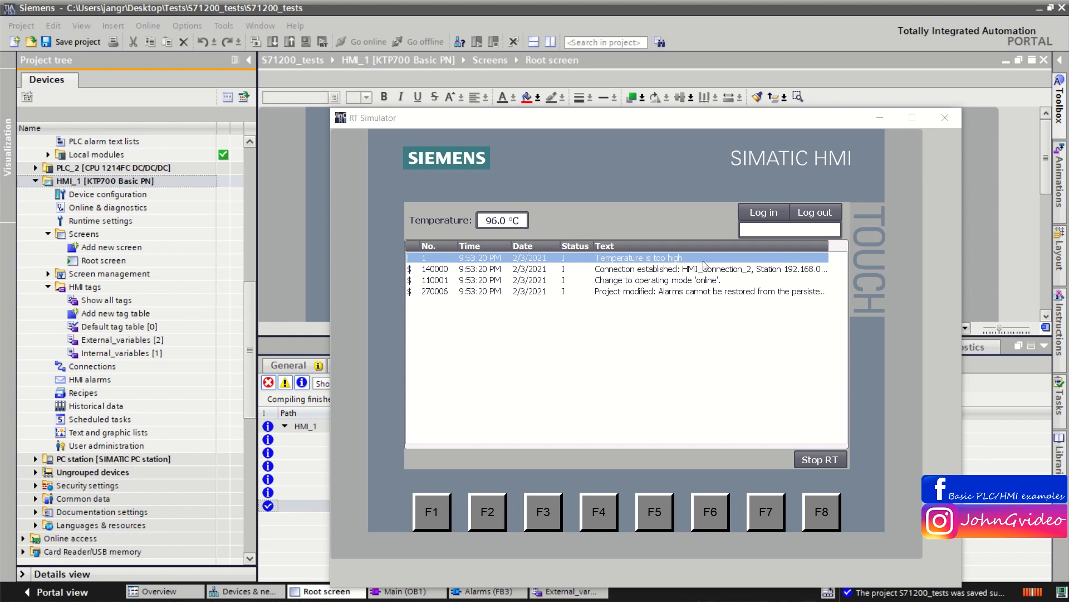
click(496, 223)
text(94)
key(Return)
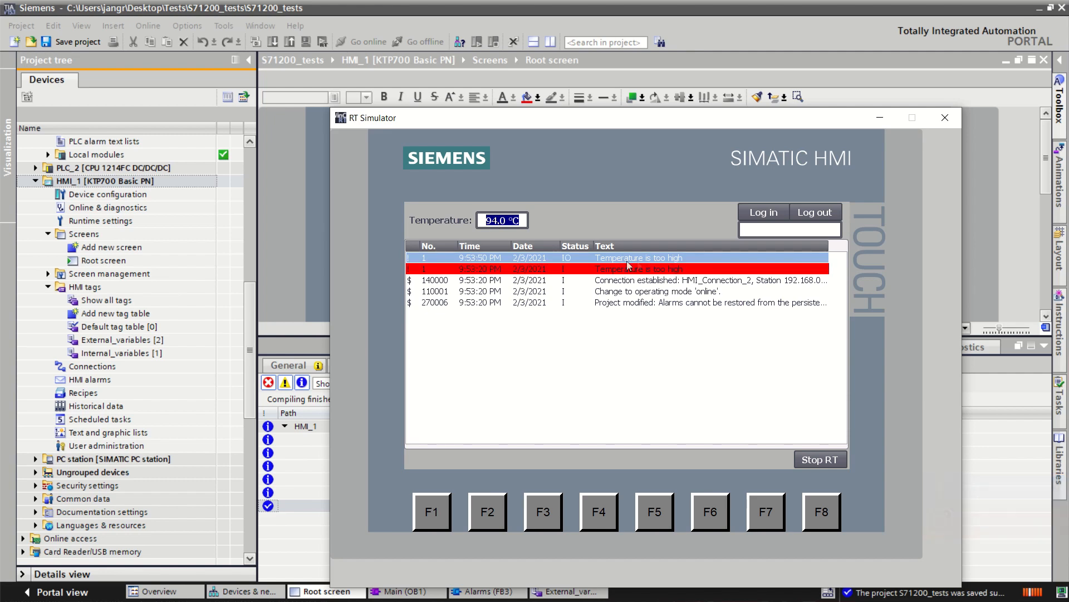
Step: Select the temperature alarm entries in the simulated alarm view and close the simulator
click(699, 283)
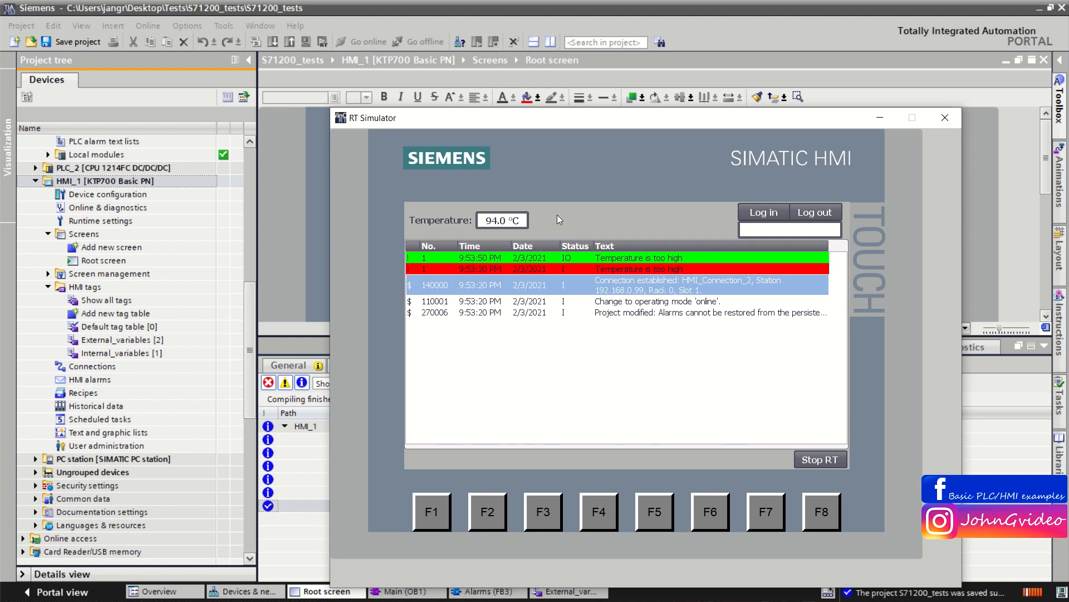
click(576, 259)
click(620, 272)
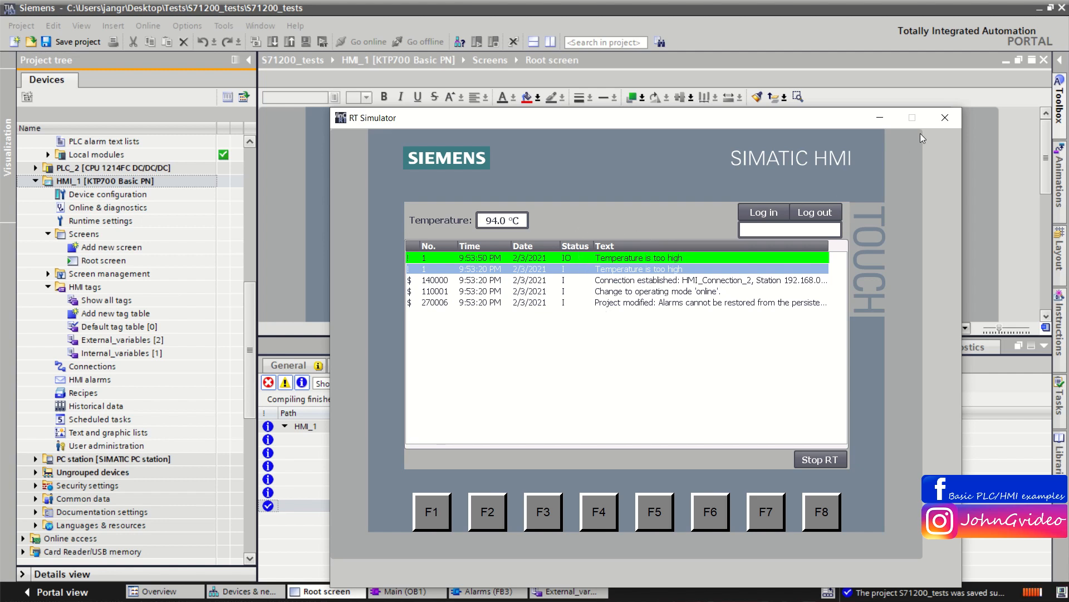
click(945, 118)
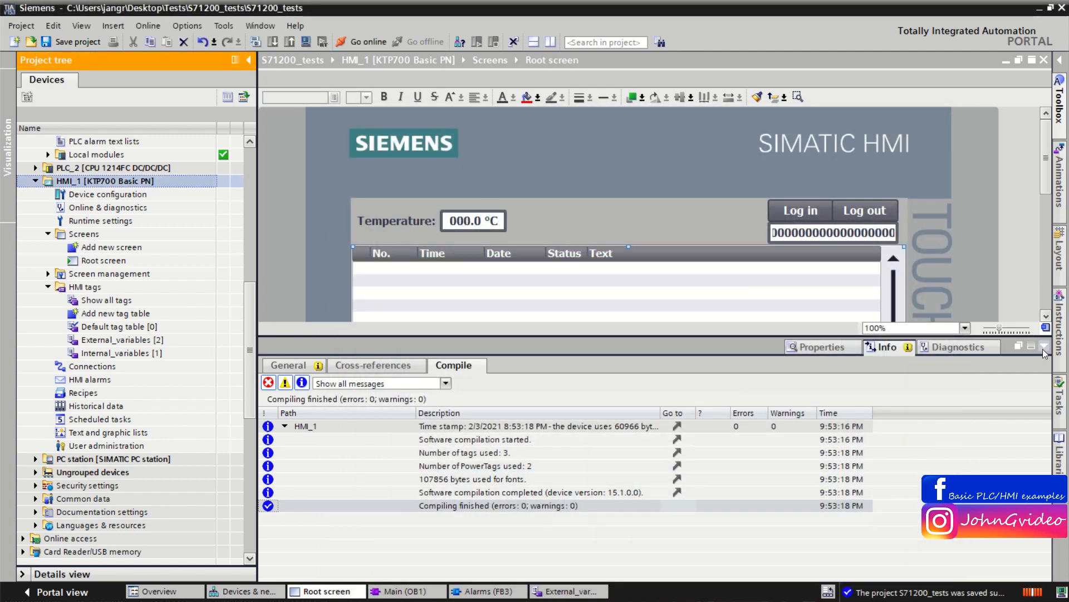
Step: Reopen the HMI alarms editor and move the Alarm class column further along the discrete alarms table
click(1044, 348)
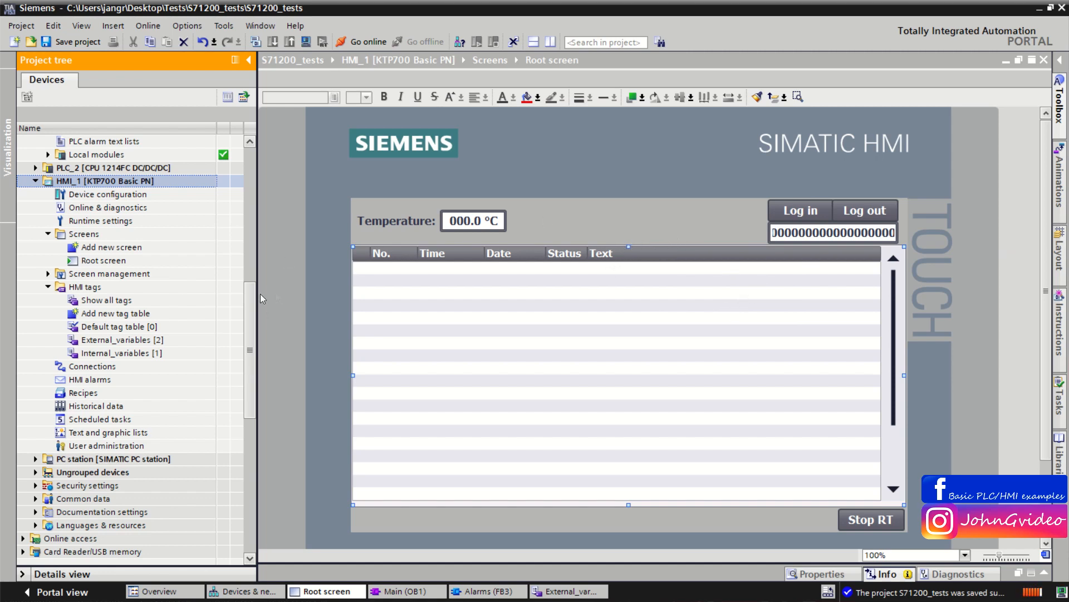
scroll(195, 329, down, 1)
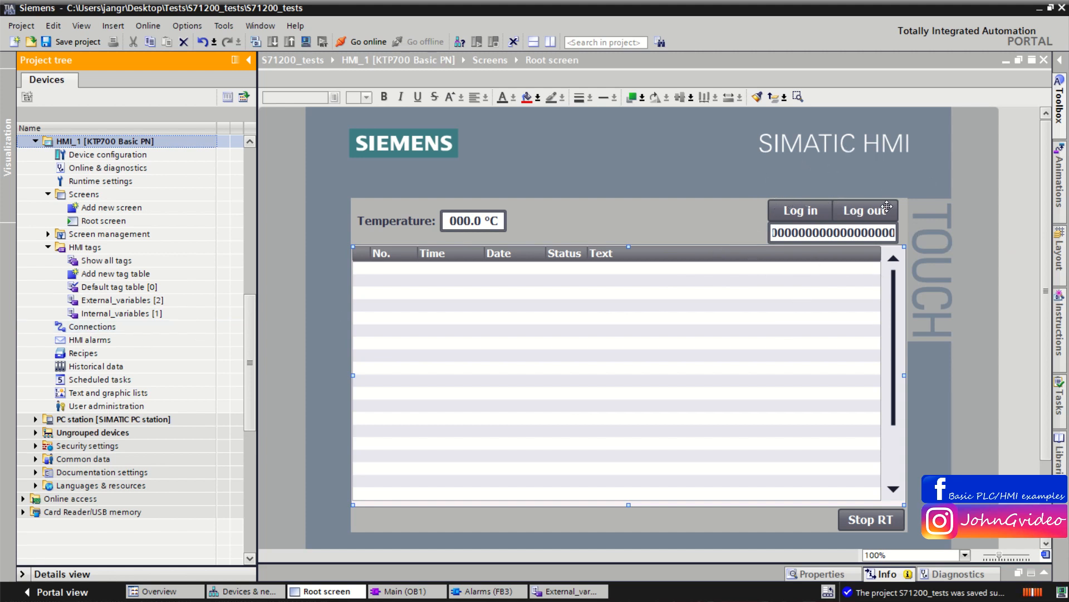
click(827, 233)
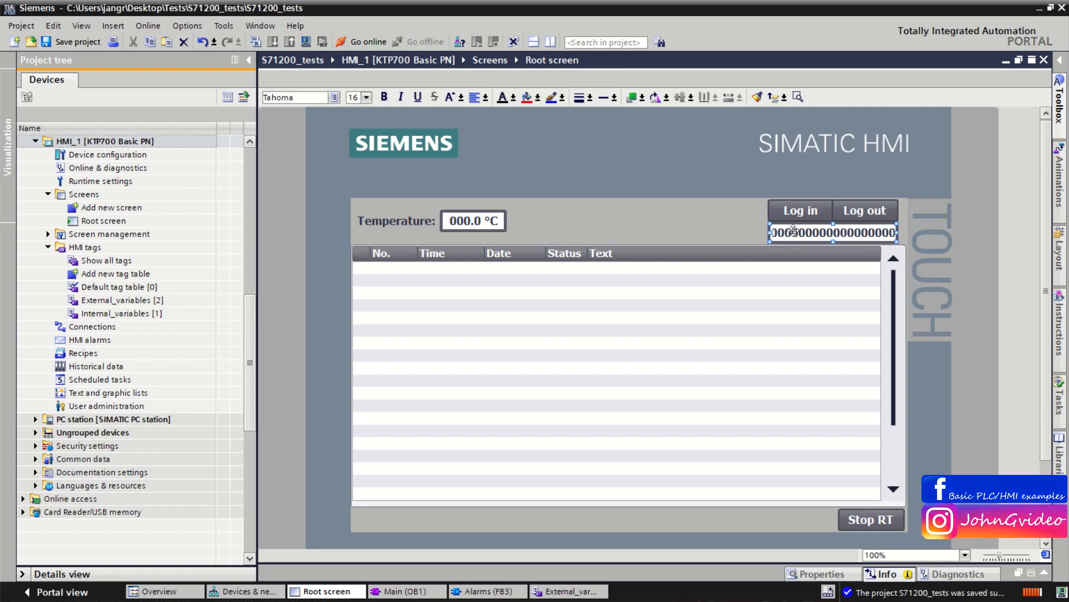
double_click(109, 341)
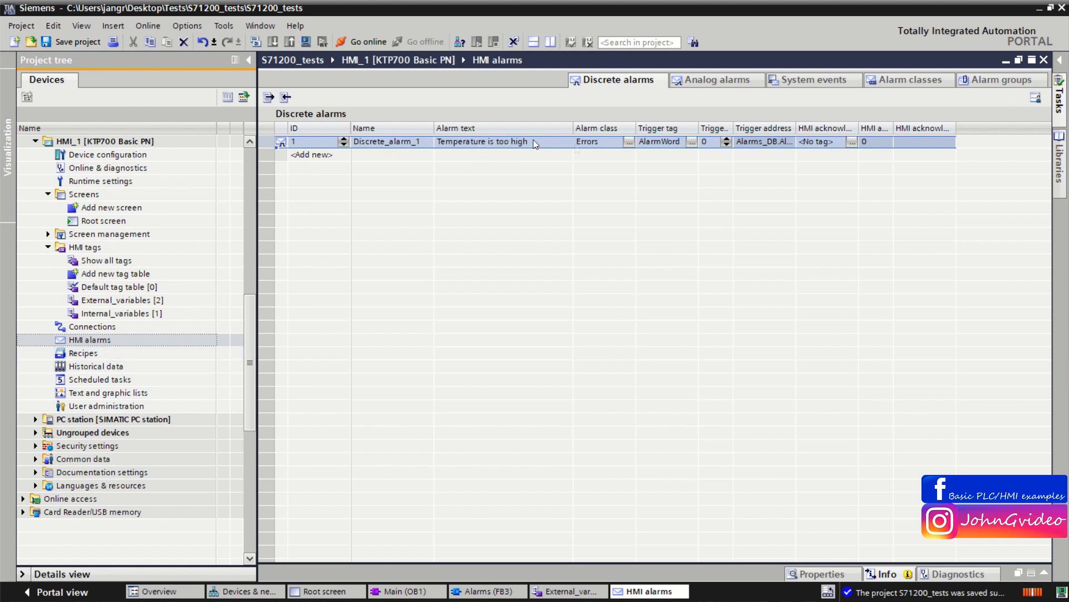
drag(574, 126, 835, 127)
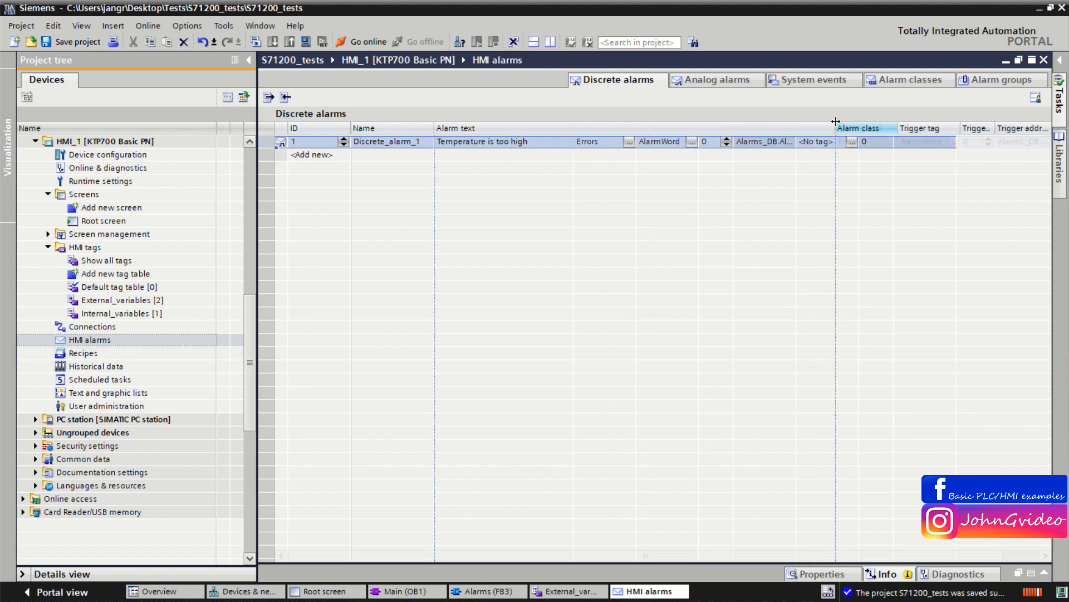
Step: Append "(Temperature: ; User name:)" to the text of the temperature discrete alarm
click(541, 141)
click(559, 141)
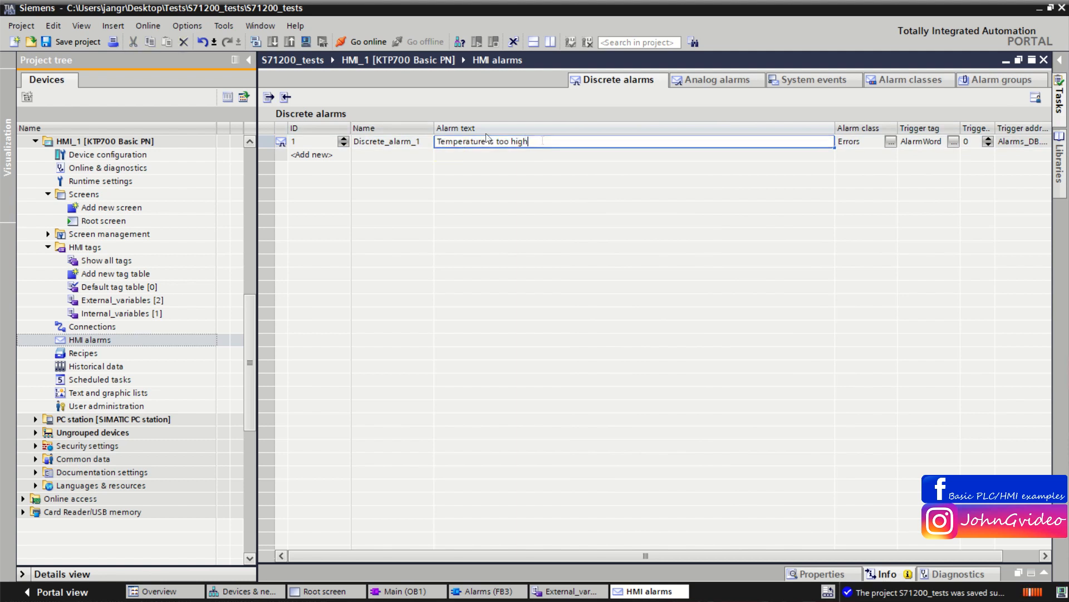
key(Left)
text(T)
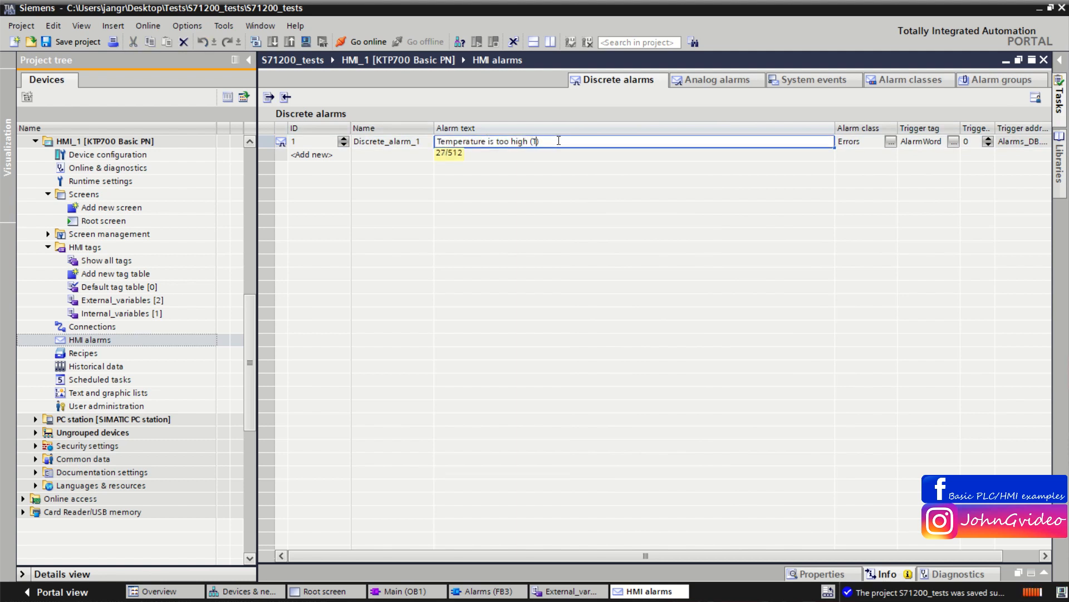
text(emperature: ; User name:)
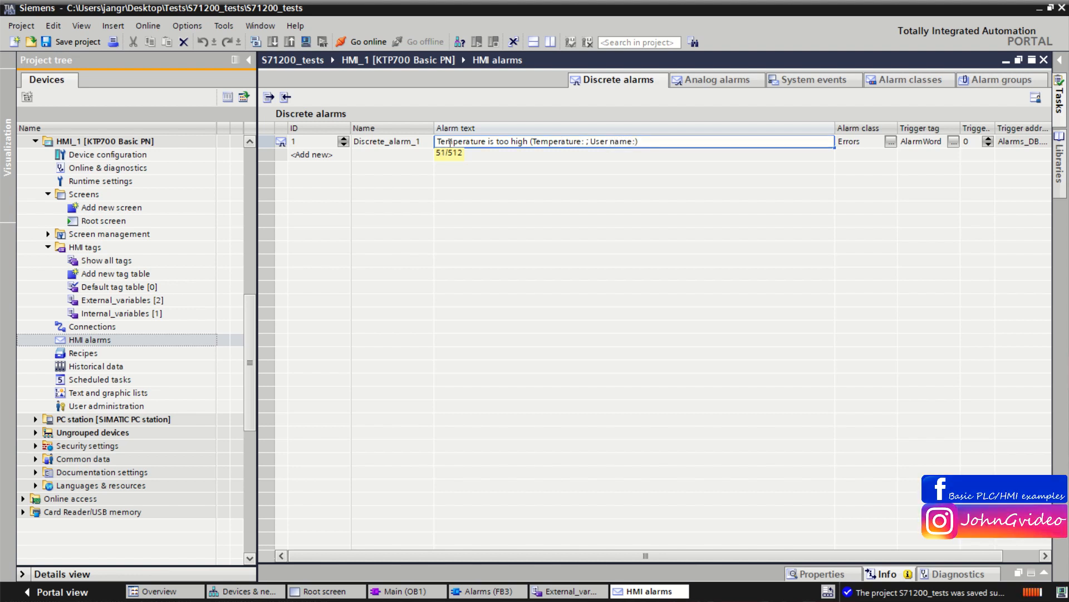
click(584, 141)
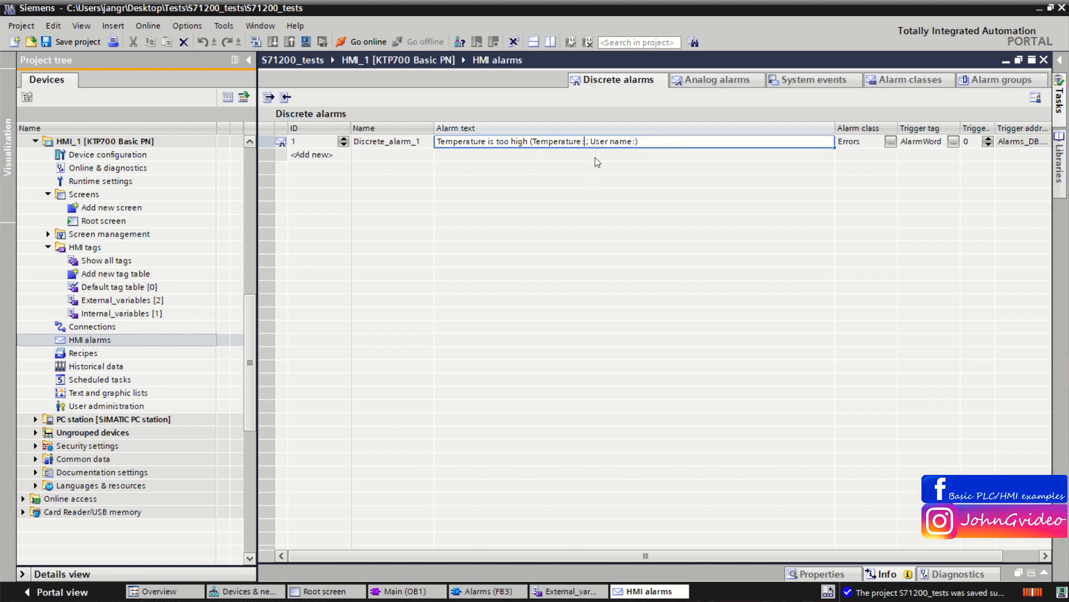
key(Delete)
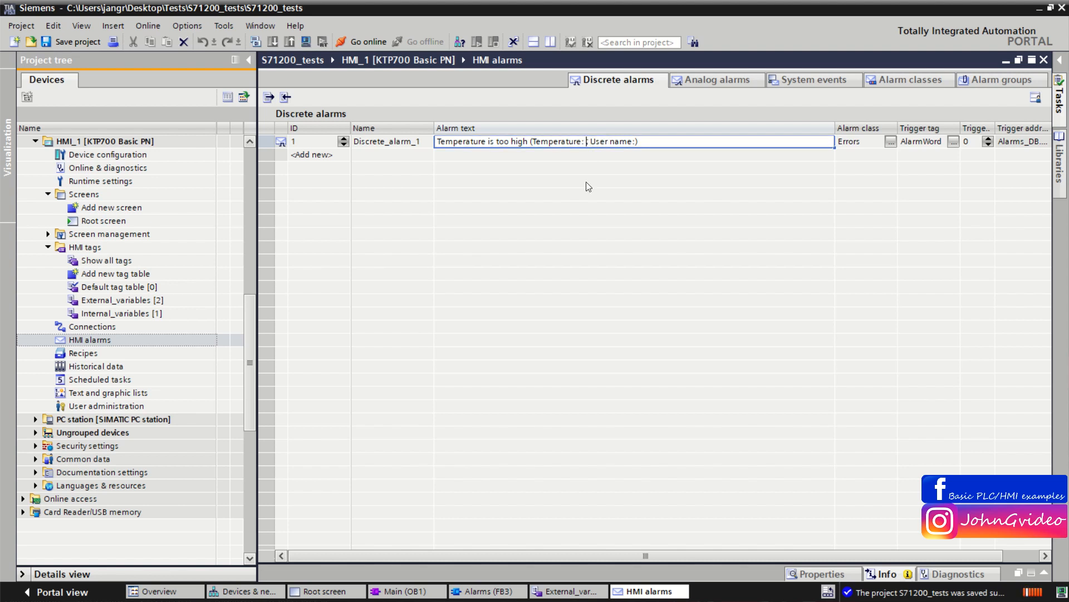
Step: Insert a tag field after "Temperature:" in the alarm text, linked to the Temperature tag with length 8
right_click(586, 142)
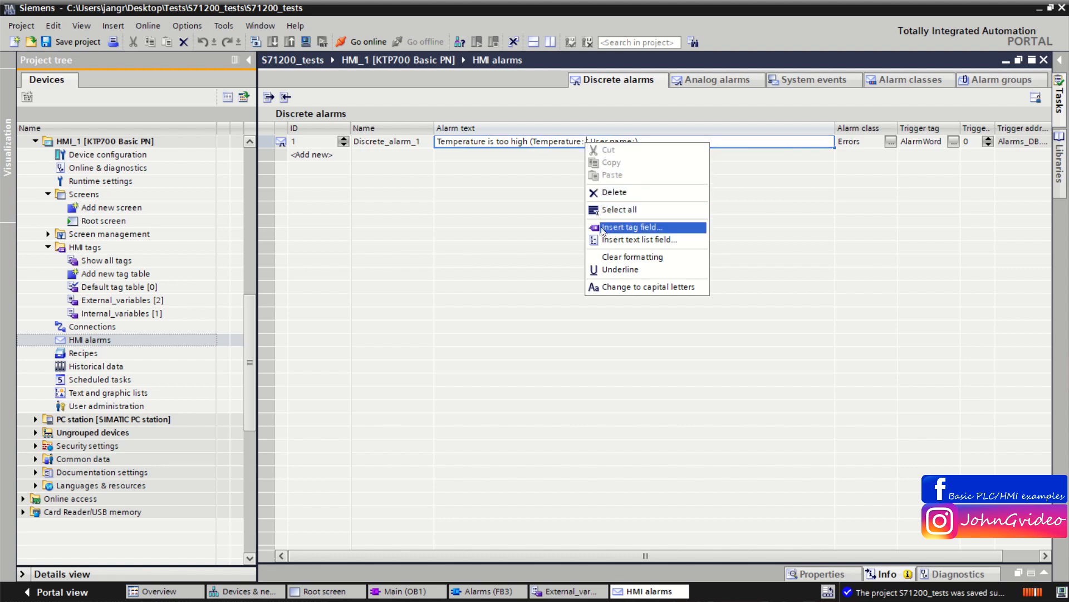
click(643, 226)
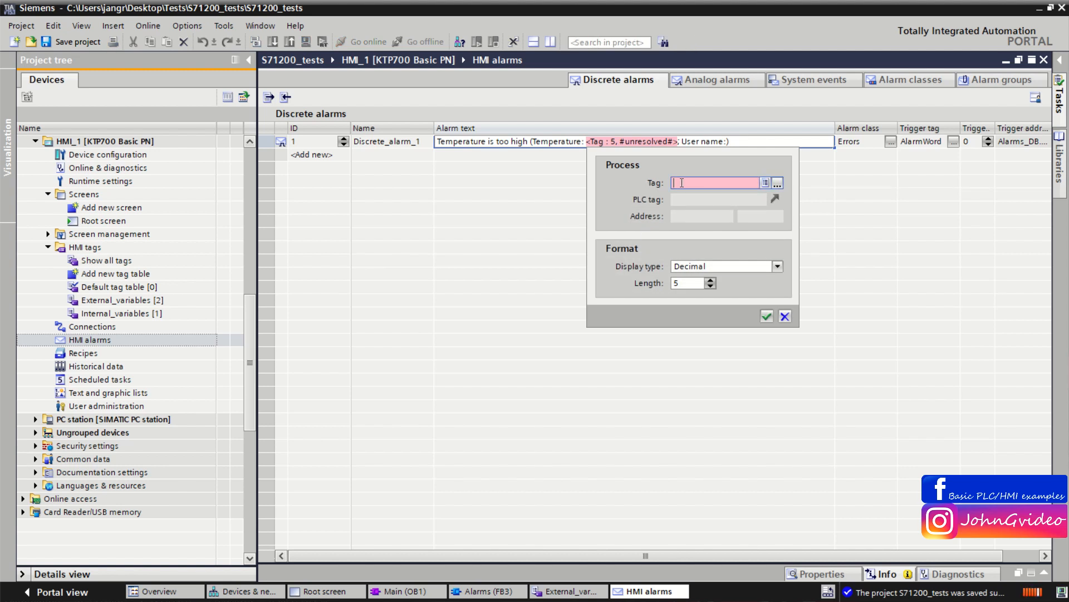
click(682, 182)
text(te)
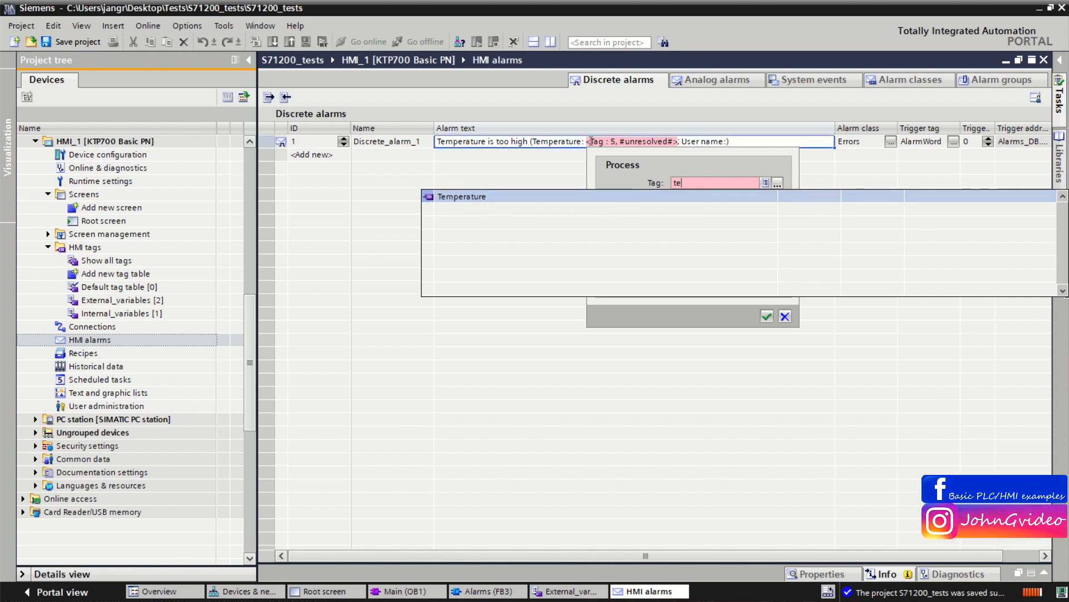
click(583, 195)
click(709, 280)
click(709, 279)
click(710, 280)
click(767, 316)
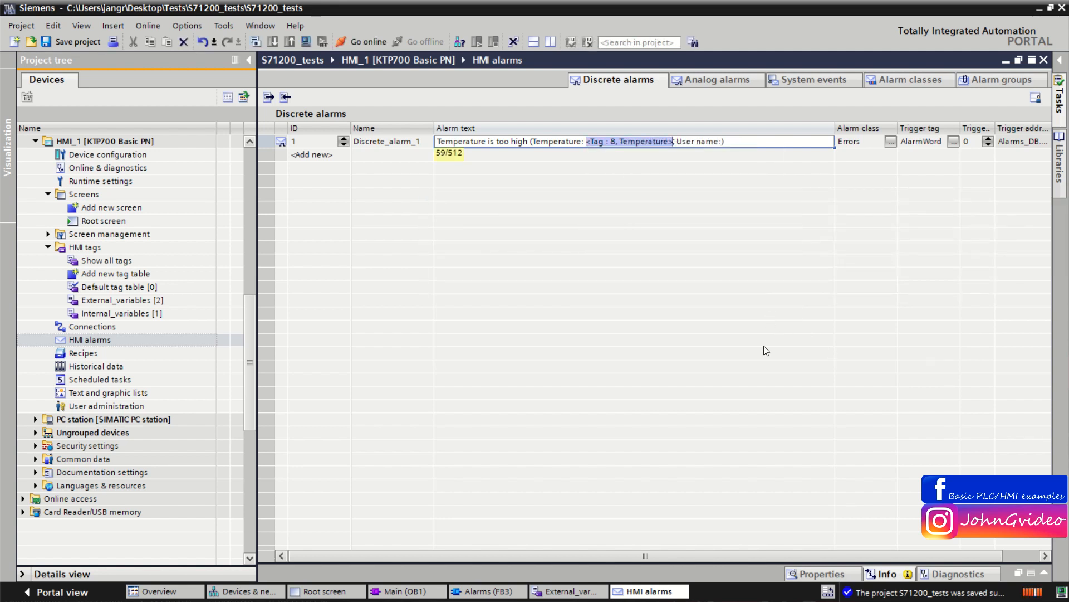
Step: Insert a tag field after "User name:" linked to the UserName tag, with display type Text and length 20
click(723, 143)
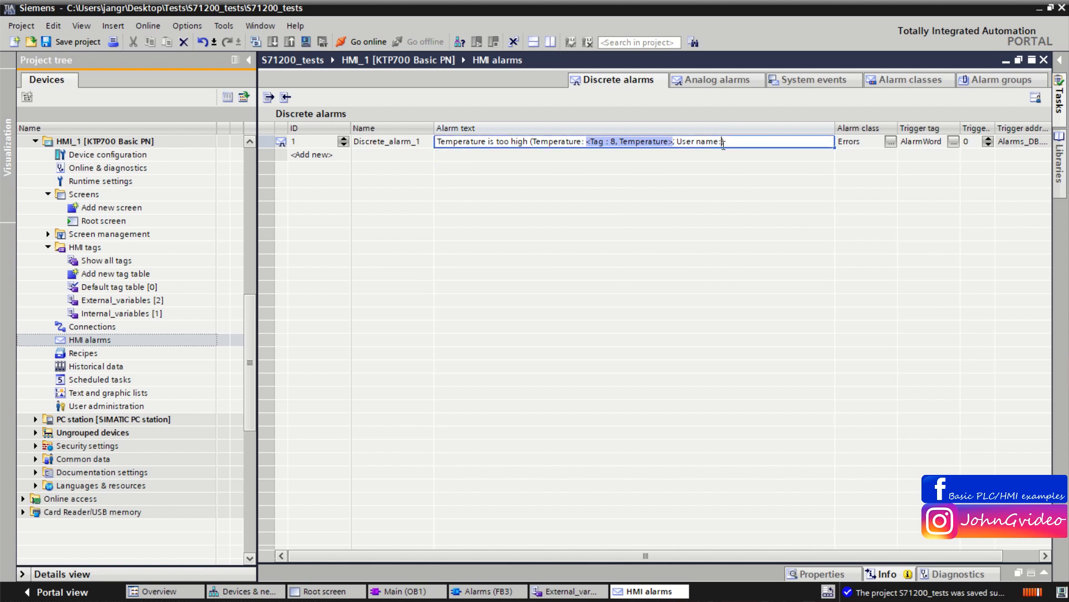
right_click(722, 143)
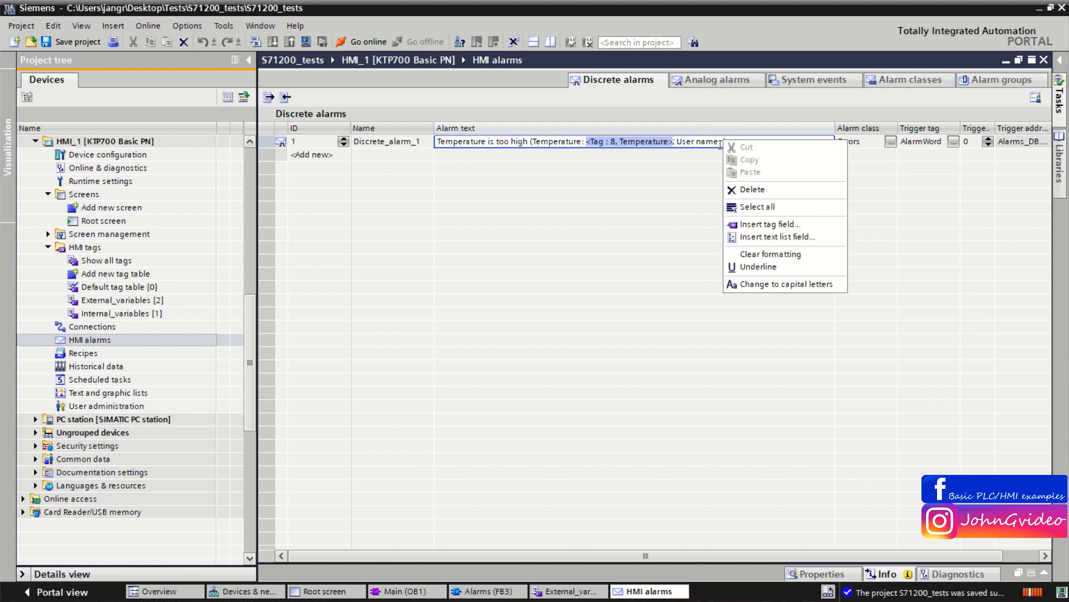
click(760, 224)
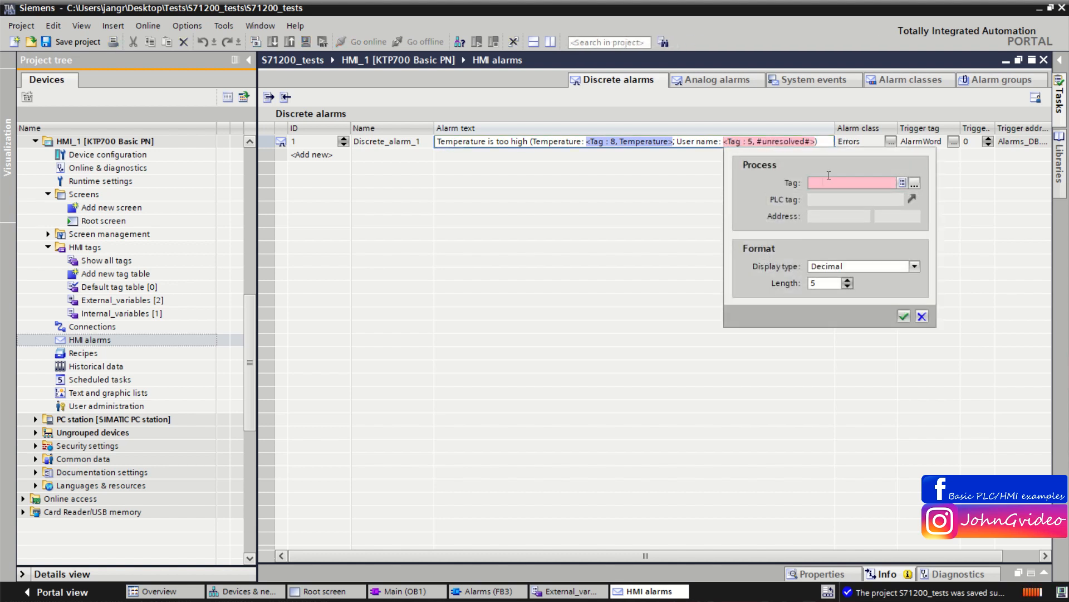
text(z)
key(BackSpace)
text(u)
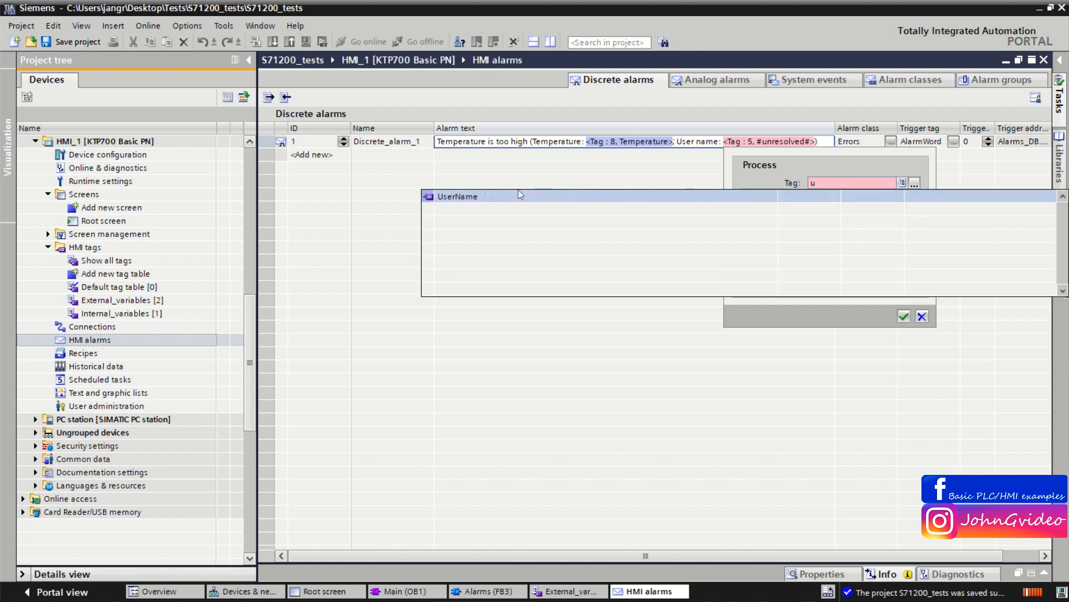
click(472, 197)
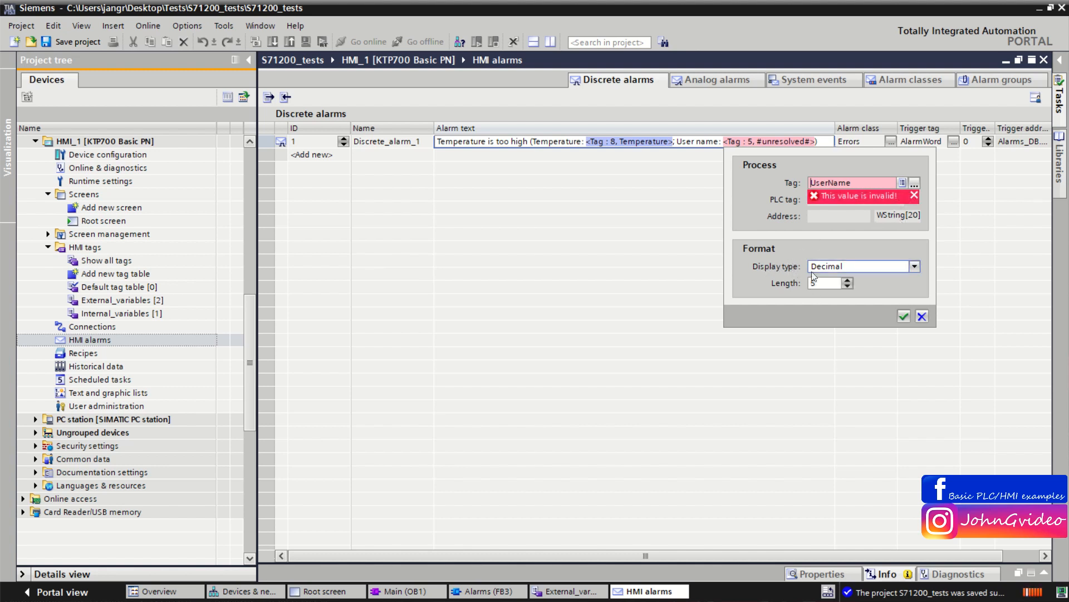
click(895, 266)
click(815, 306)
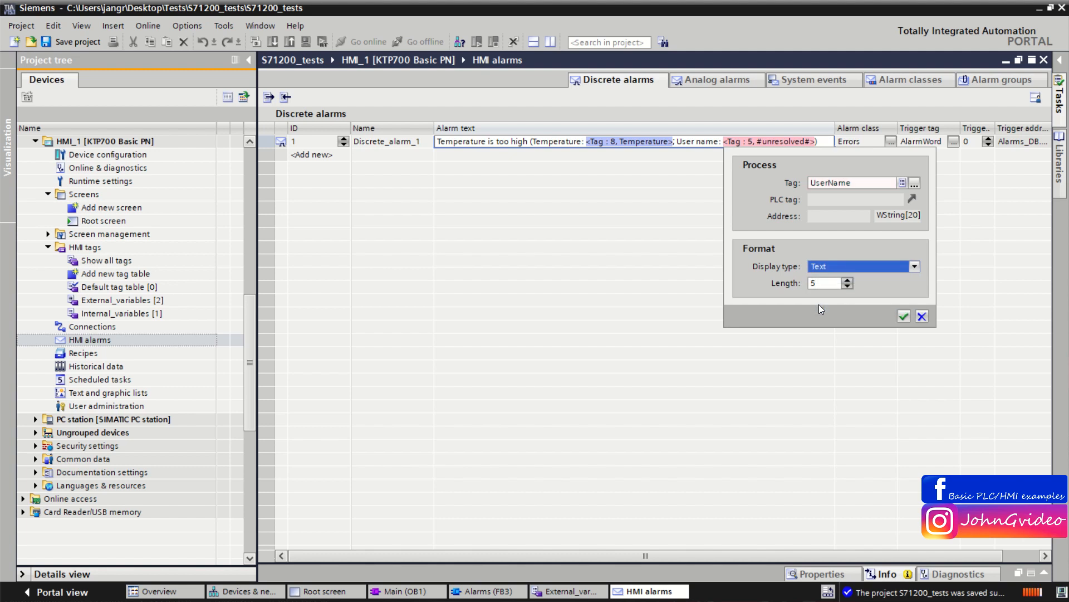
click(823, 284)
drag(831, 286, 770, 286)
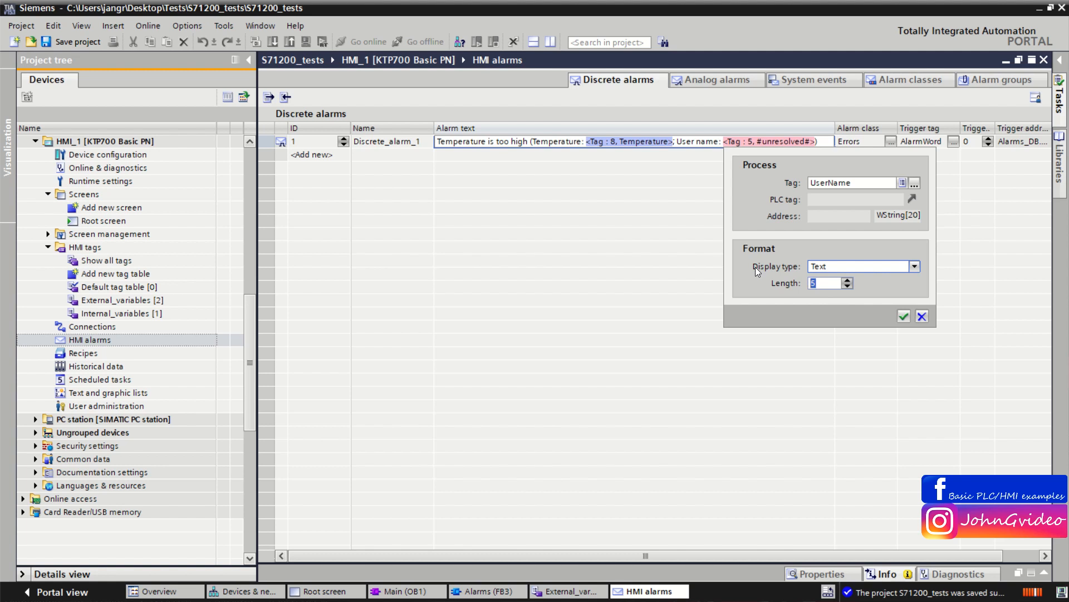
text(20)
click(903, 317)
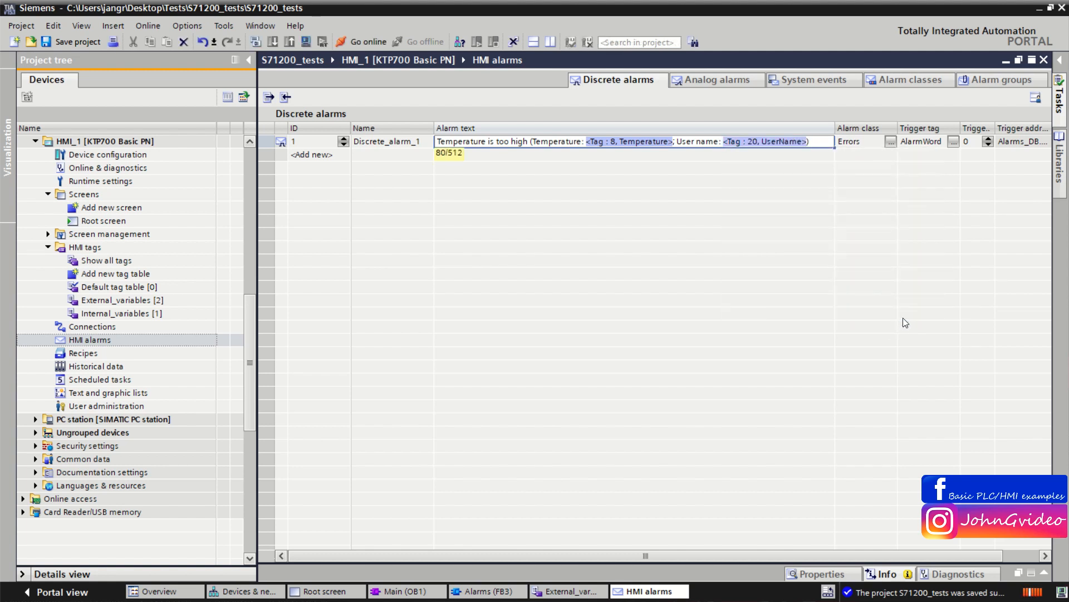
Step: Review the finished alarm text and save the project
click(818, 142)
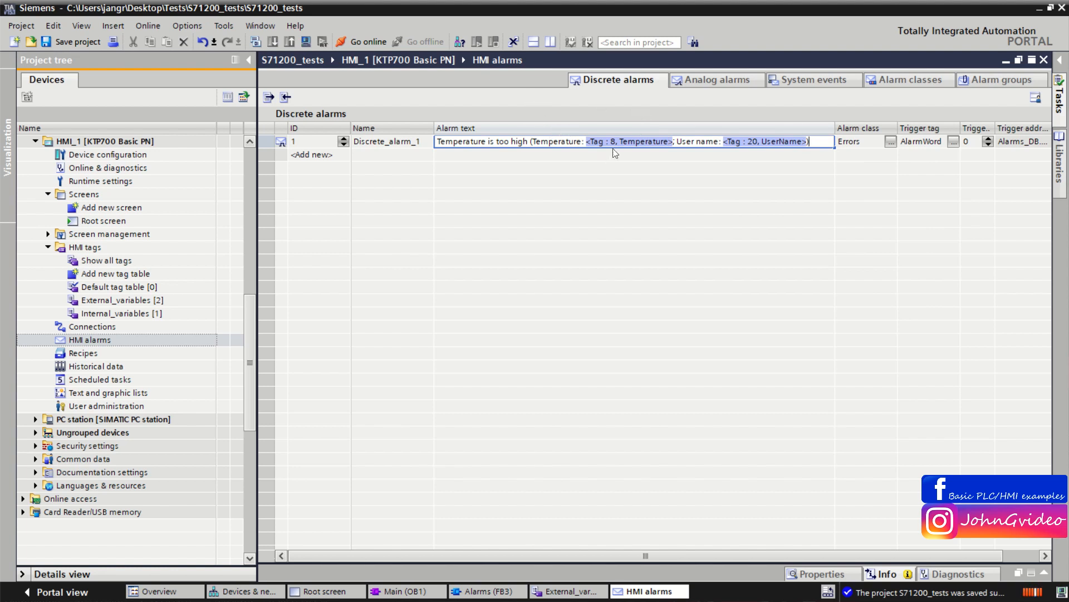
triple_click(437, 144)
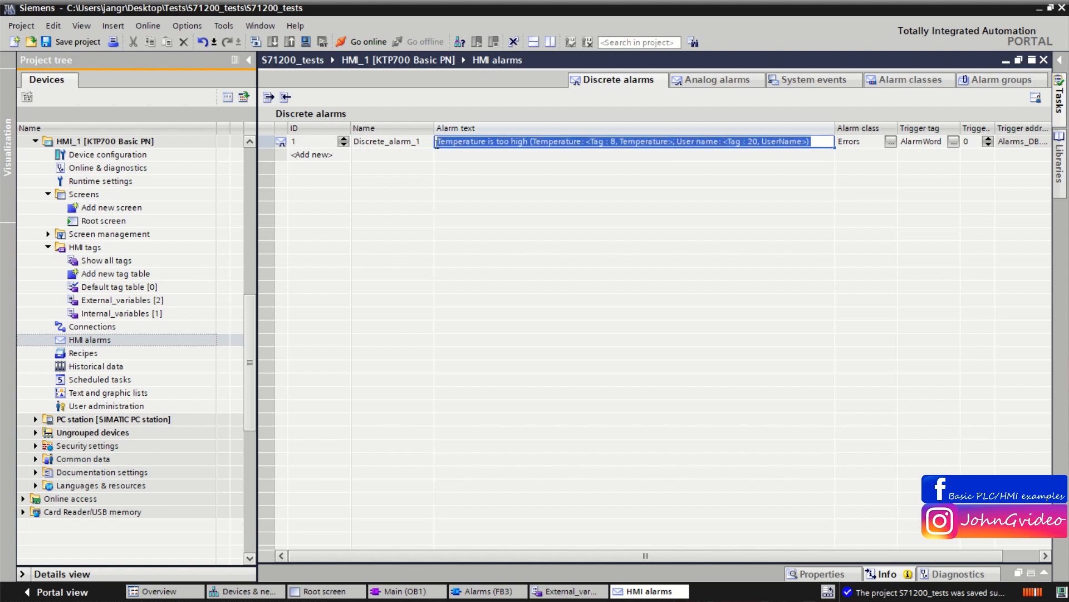
click(464, 142)
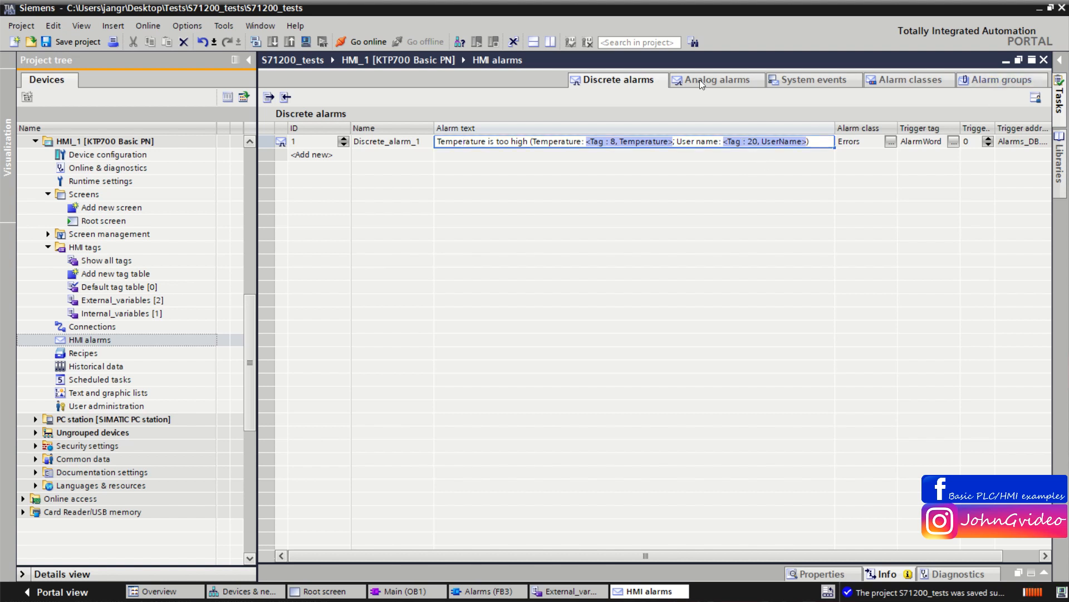
click(78, 41)
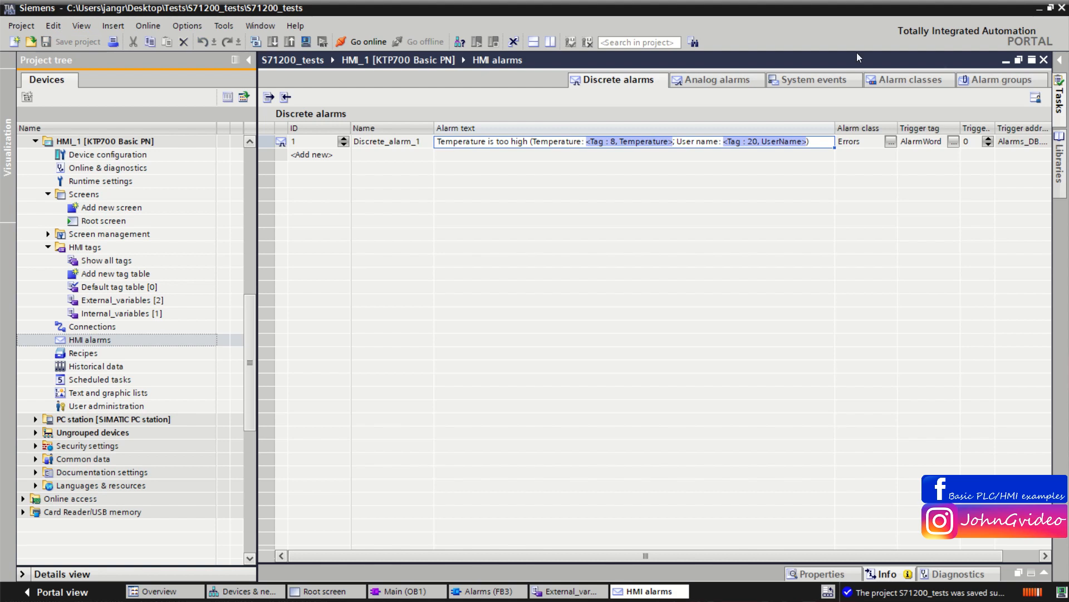
Step: Return to the root screen and start the HMI_1 runtime simulation
click(327, 591)
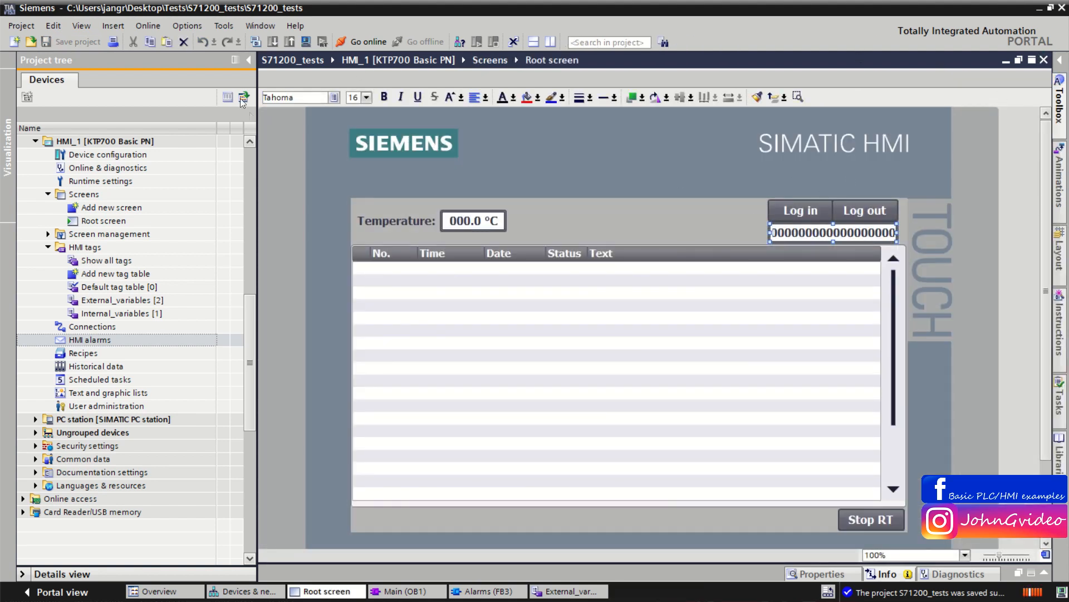
scroll(252, 327, up, 1)
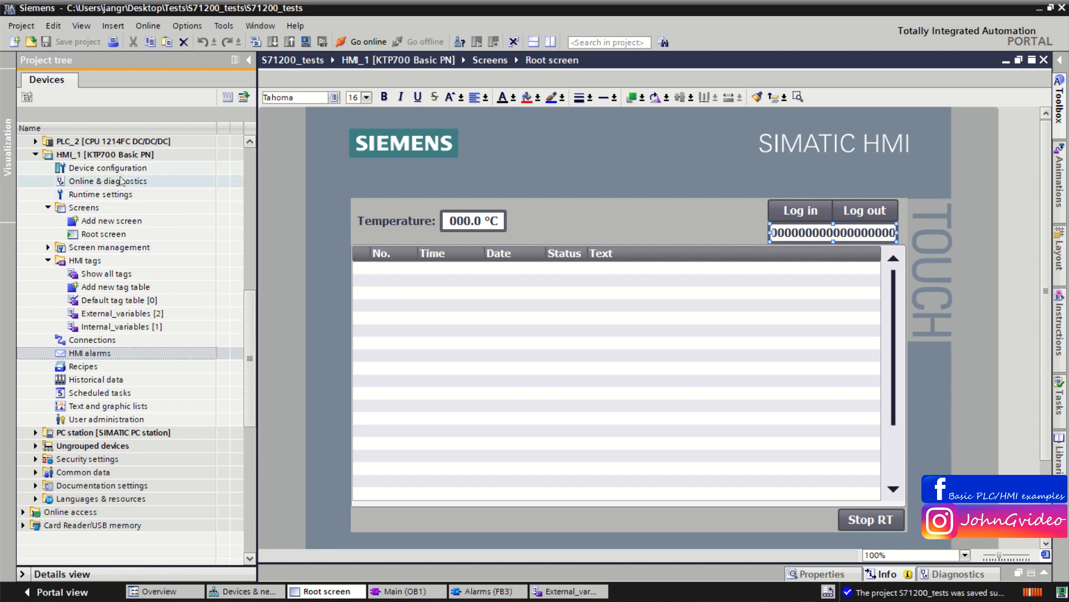
click(115, 156)
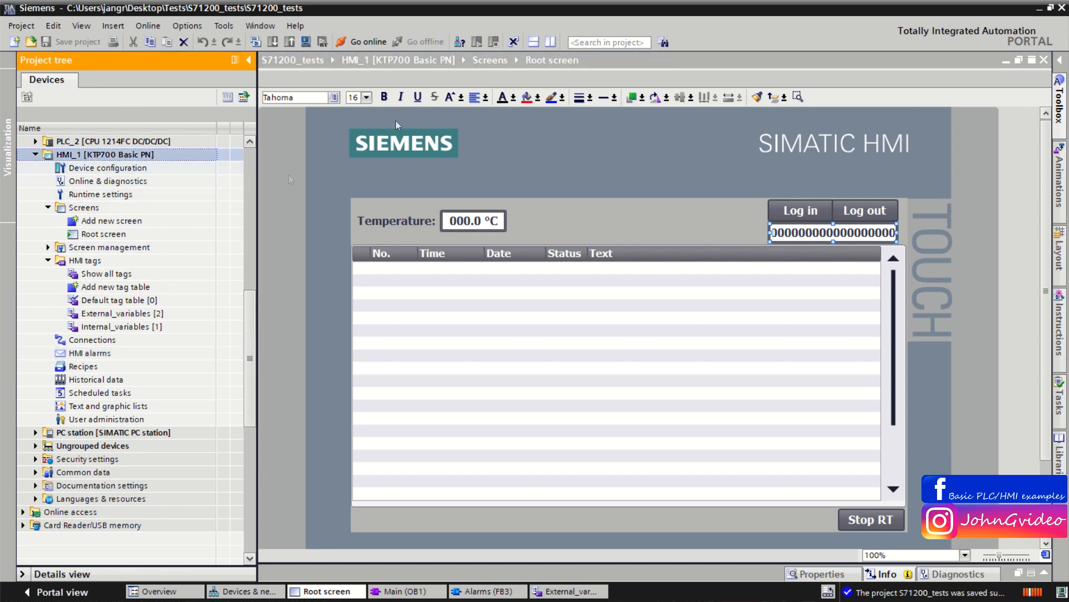
click(305, 43)
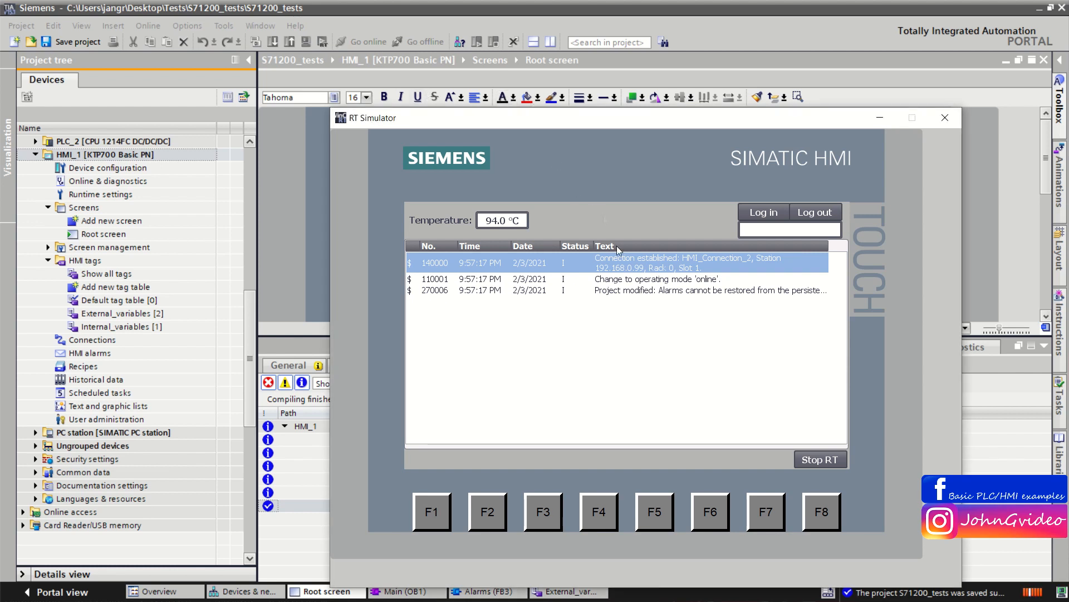
Step: Log in to the simulated HMI, entering the user name and the account password
click(765, 215)
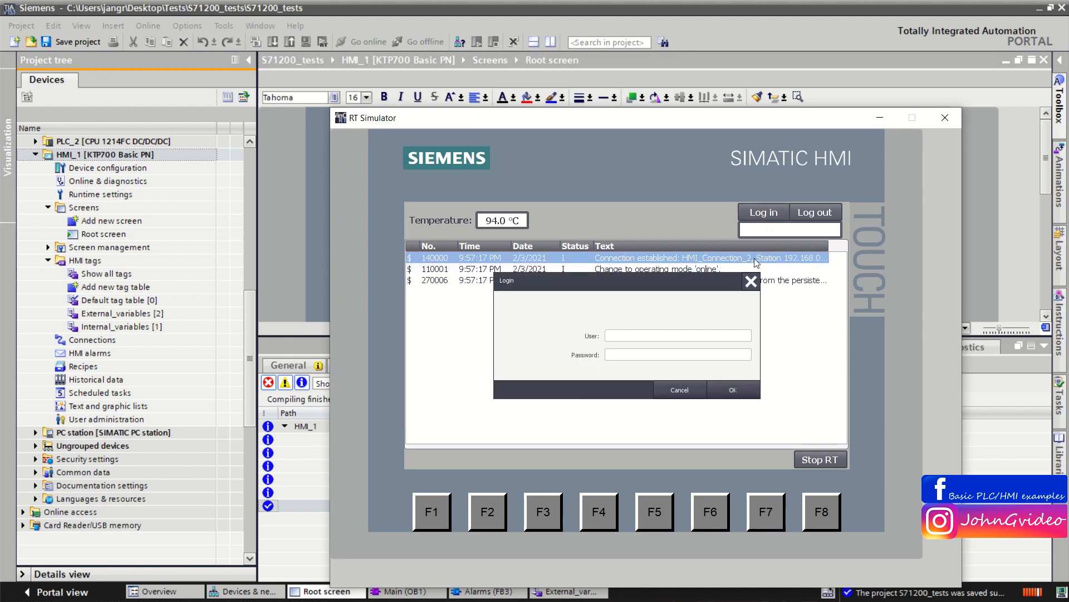
click(646, 335)
text(Peter)
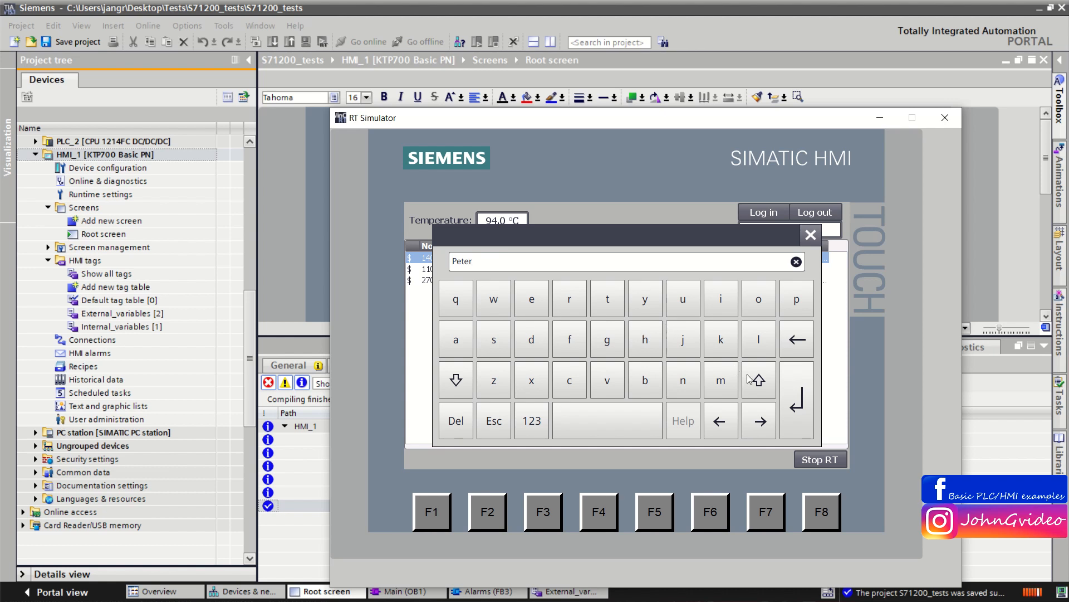
click(793, 398)
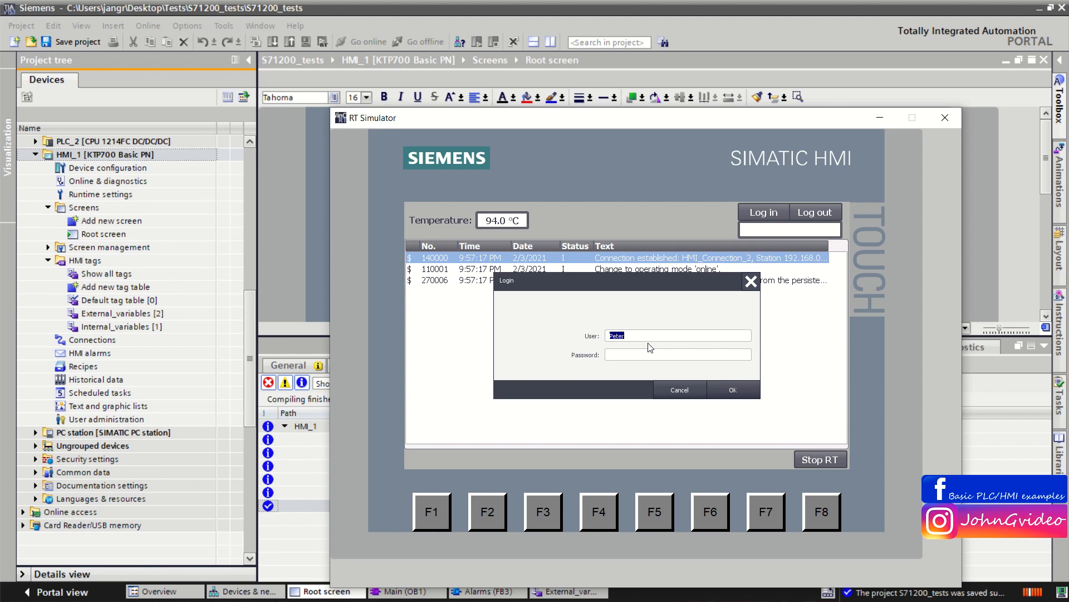
click(640, 355)
text(*****)
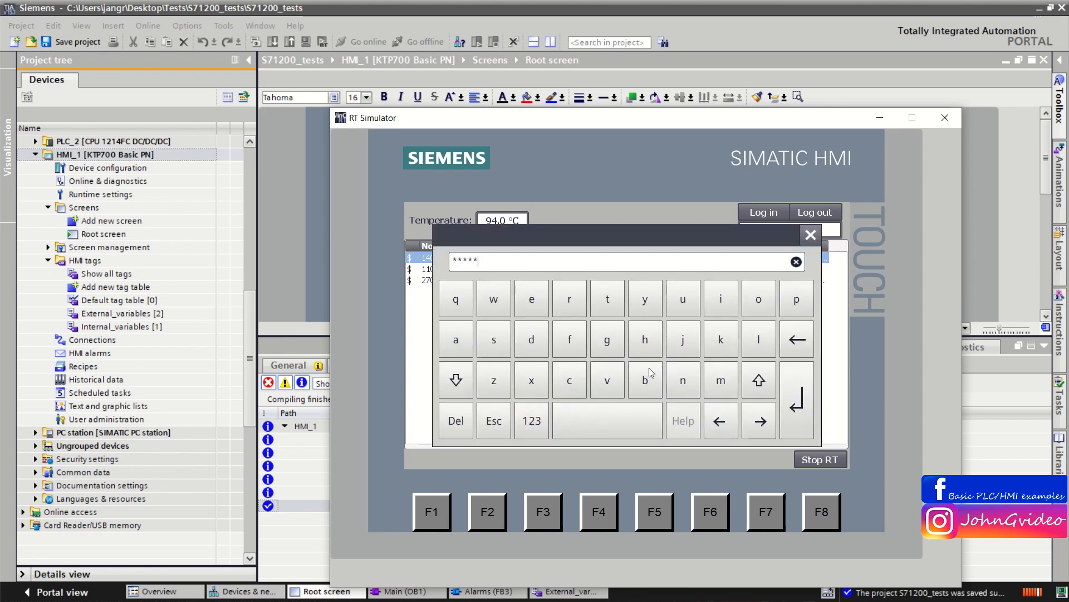
key(Return)
click(737, 390)
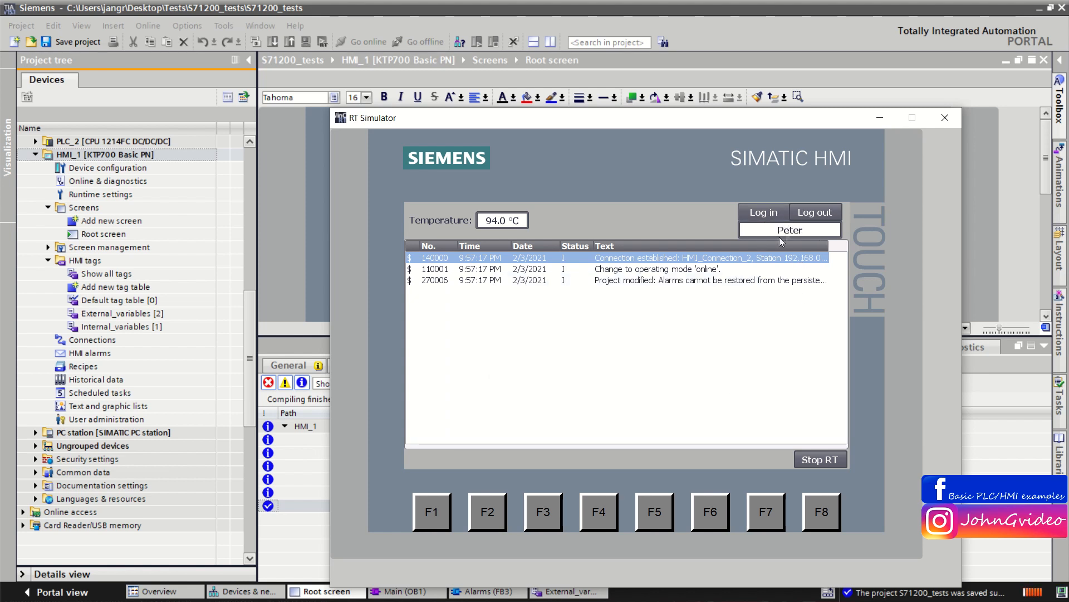
Step: Set the simulated temperature to 99 and select the new alarm entry
click(505, 221)
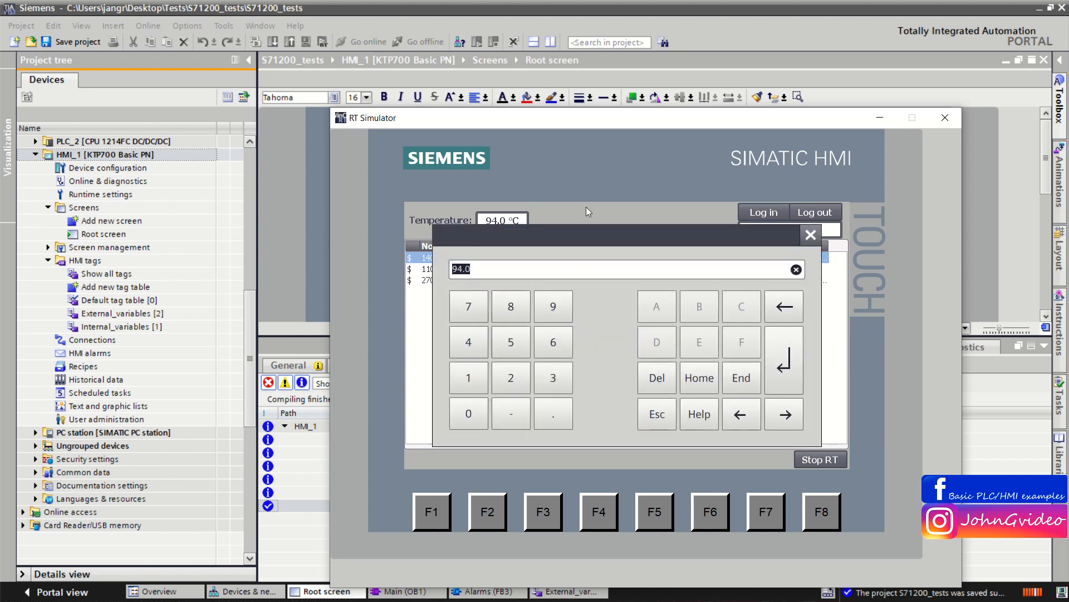
text(99)
key(Return)
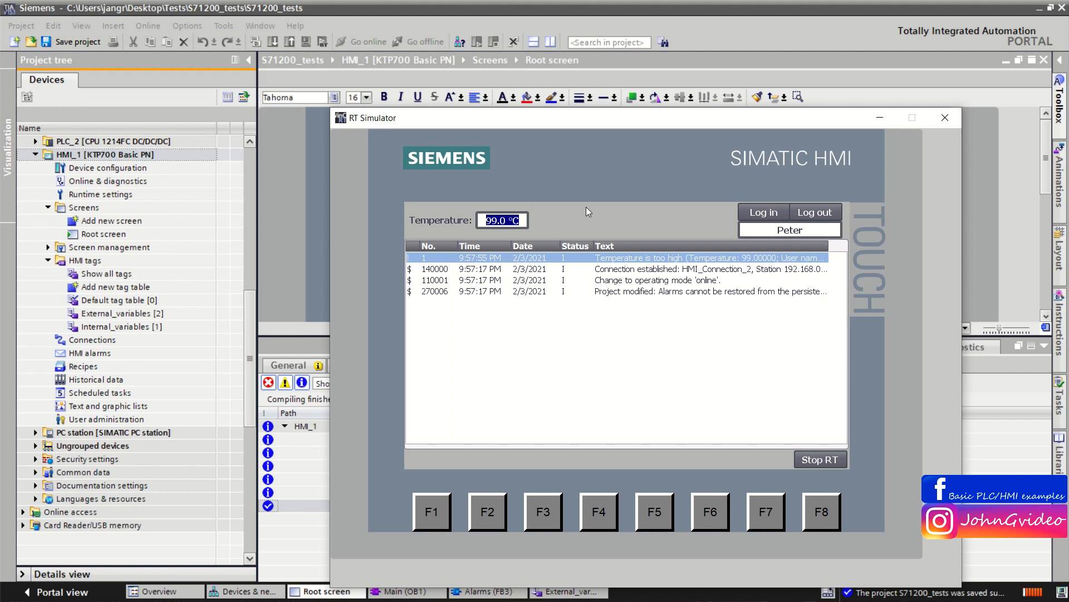
click(584, 260)
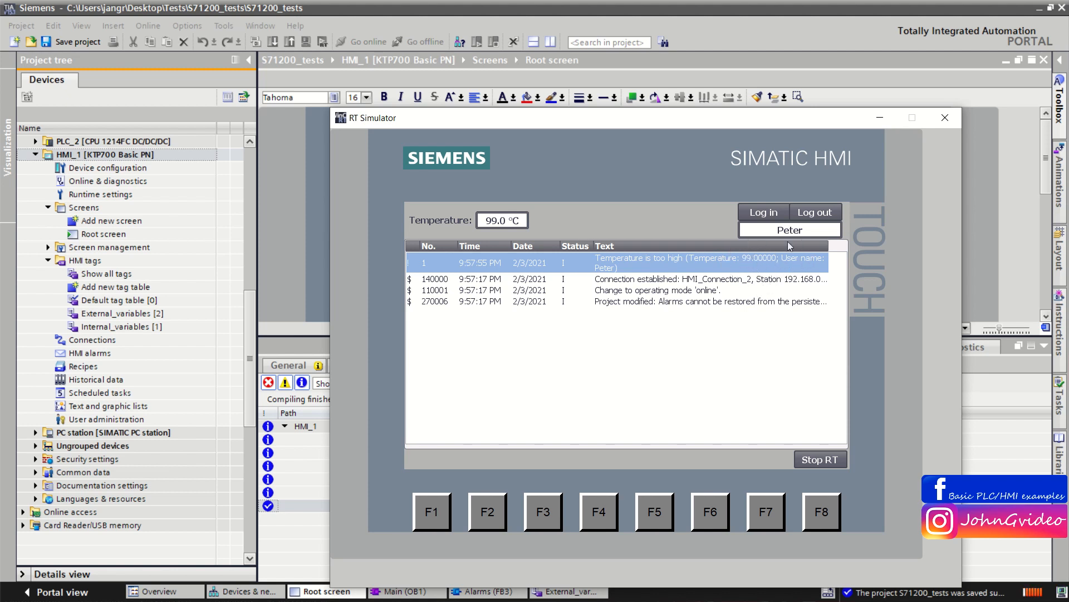
Step: Set the simulated temperature to 65 and select the alarm view
click(495, 223)
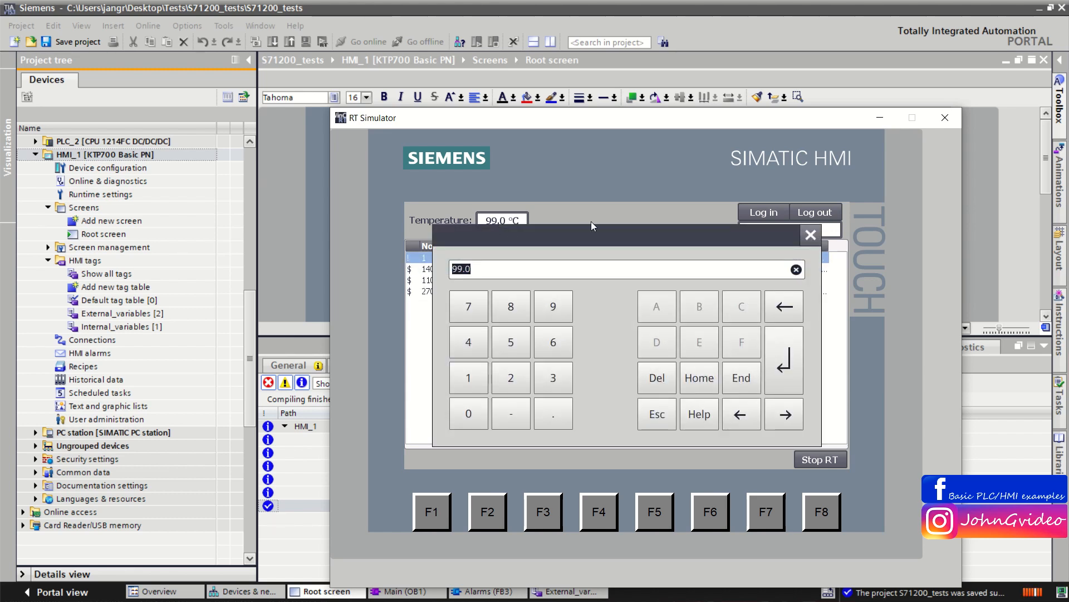
text(65)
key(Return)
click(635, 272)
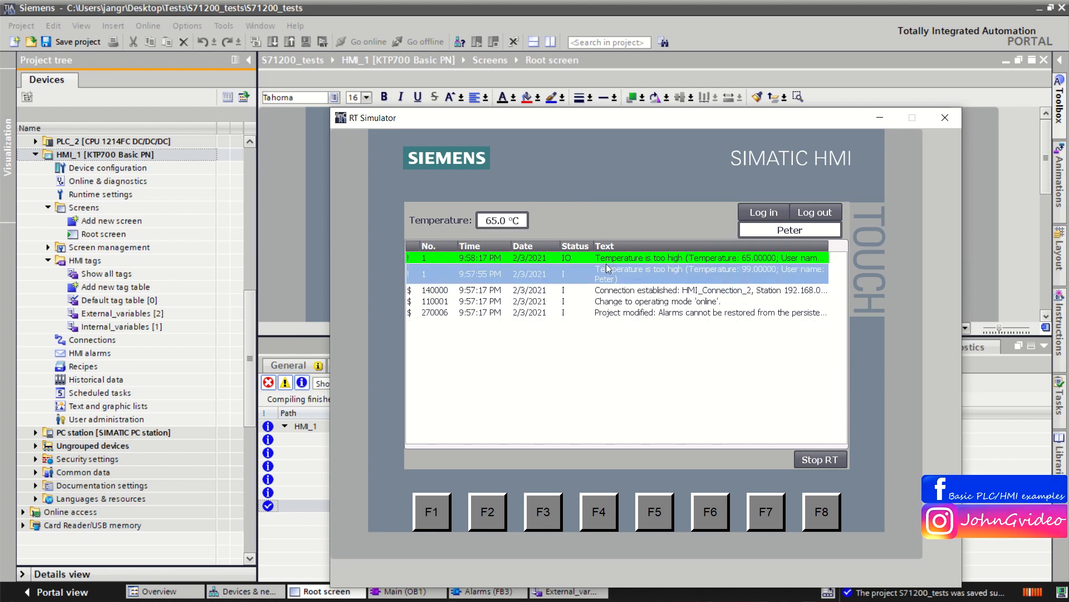
Step: Log out of the simulated HMI and log in as a different user, entering the user name and the account password
click(826, 215)
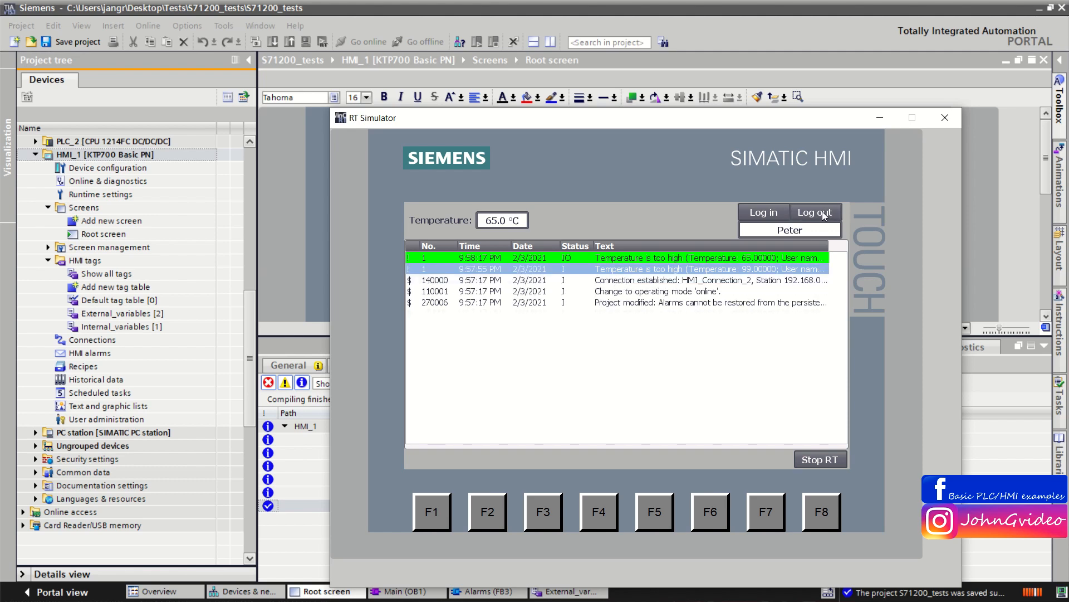
click(766, 211)
click(635, 337)
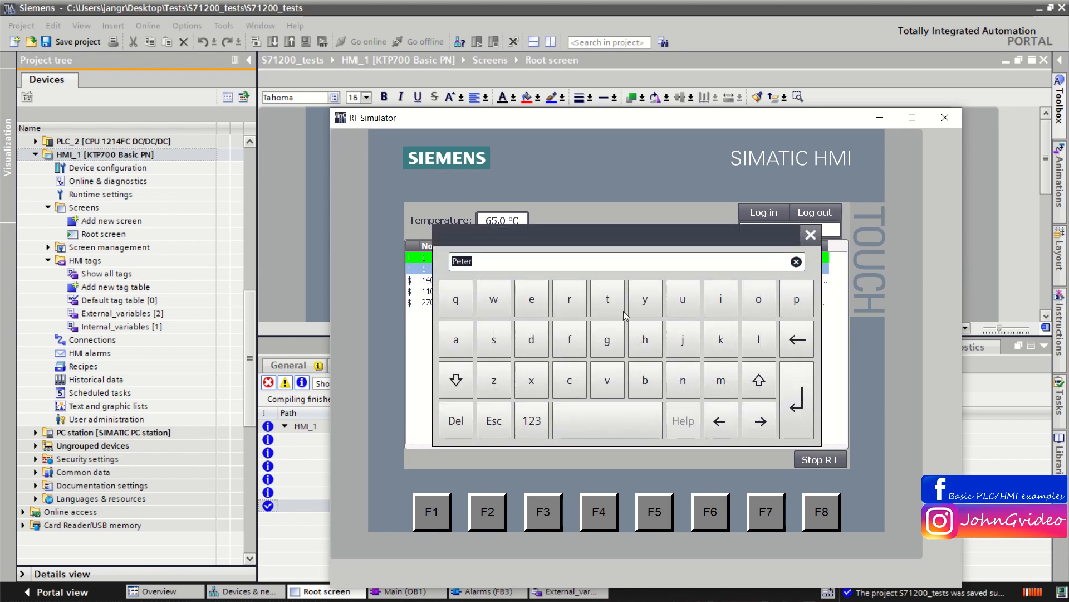
text(John)
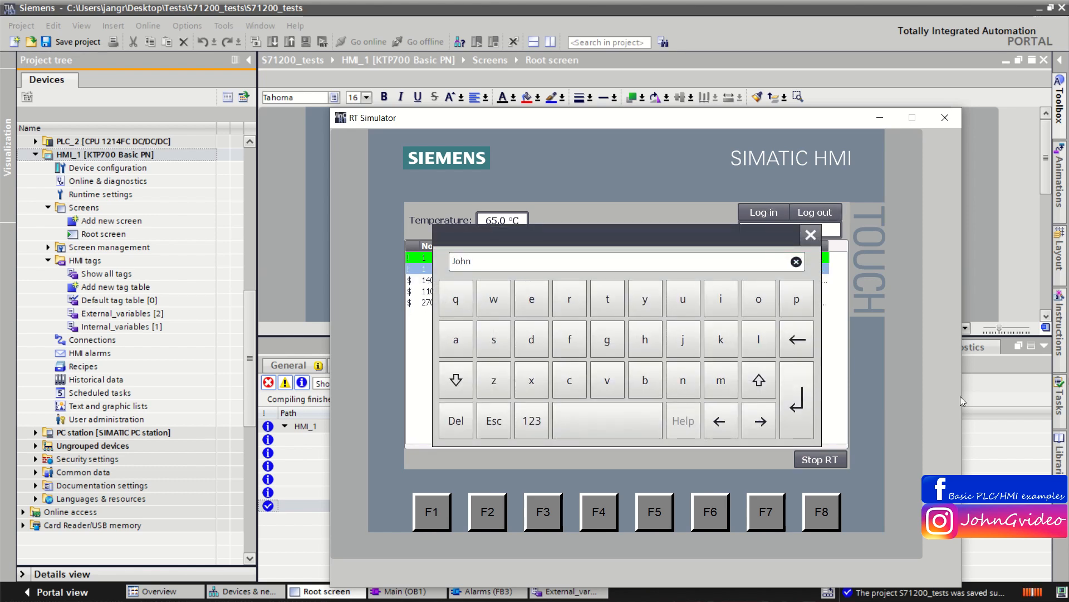
click(795, 395)
click(645, 353)
text(**)
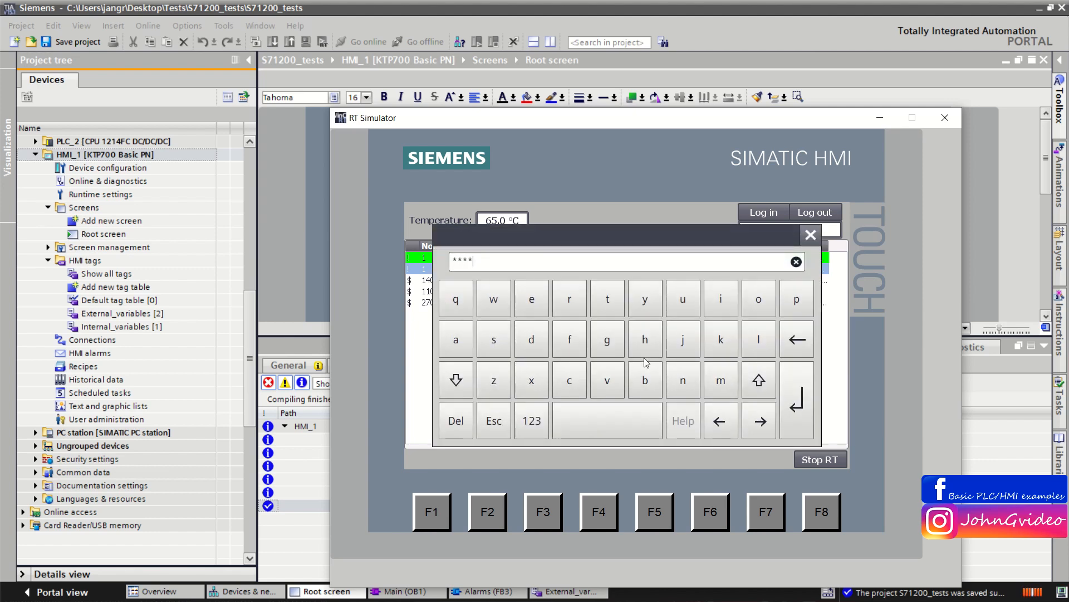
text(**)
key(Return)
click(731, 393)
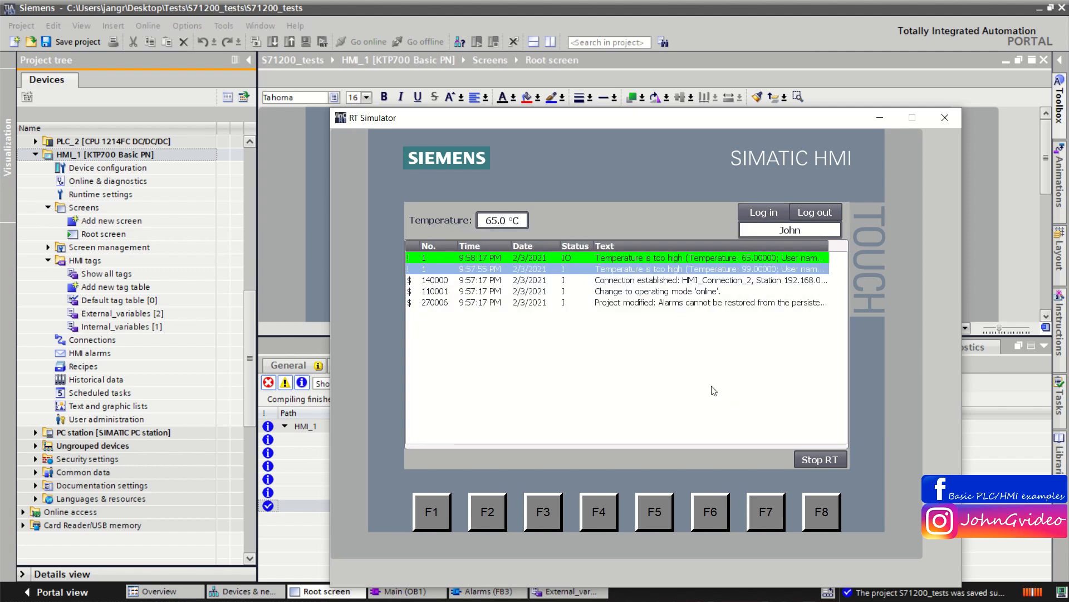
Step: Set the simulated temperature to 96 and select the alarm entries to compare their texts
click(505, 224)
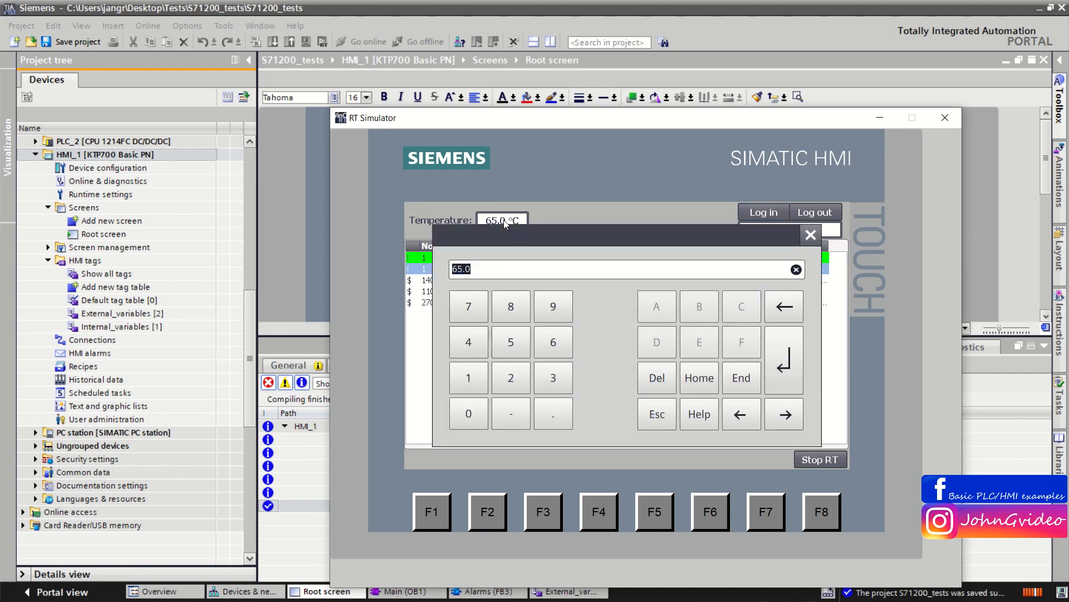
text(96)
click(793, 357)
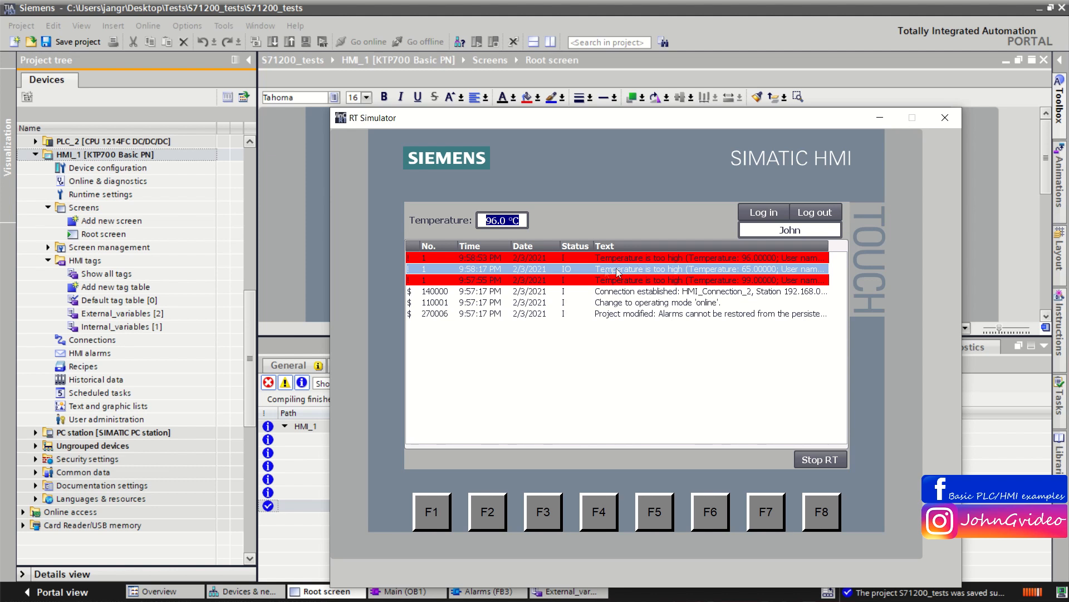
click(579, 259)
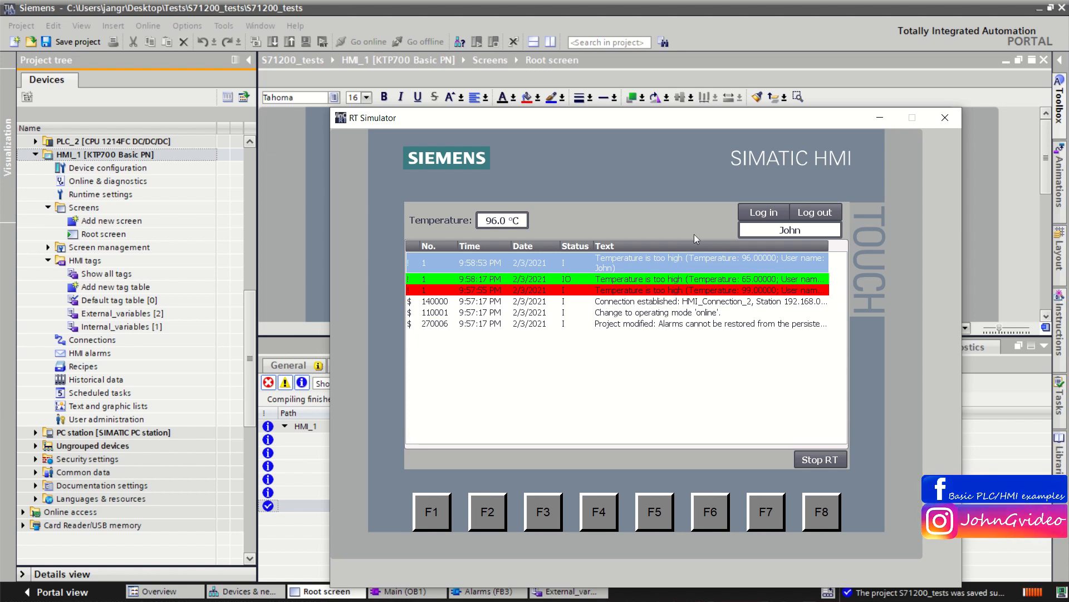
click(660, 279)
click(663, 287)
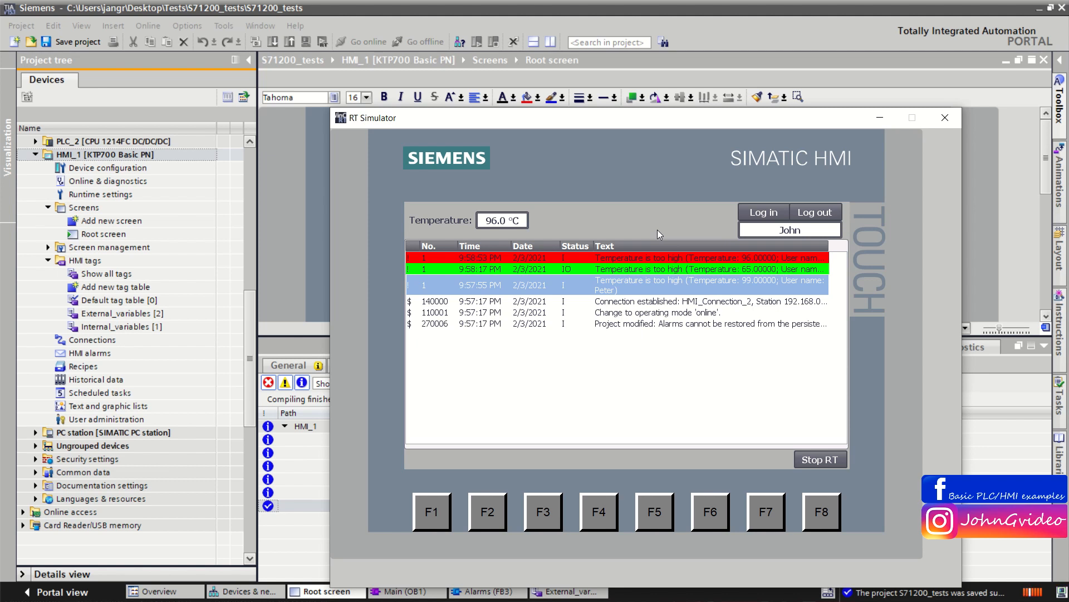
click(666, 257)
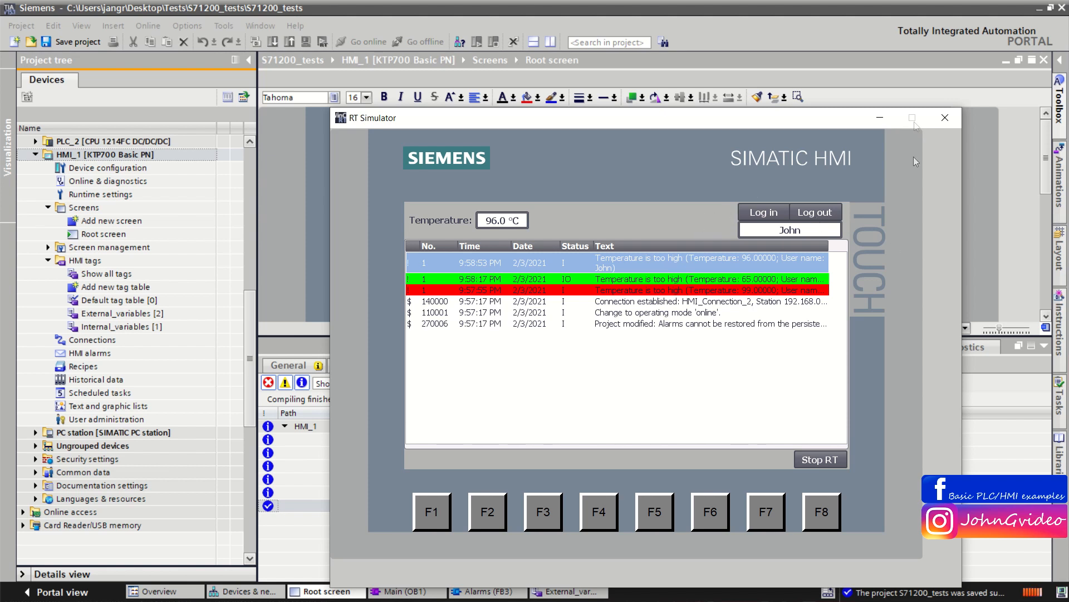
Step: Close the runtime simulator and collapse the inspector pane below the root screen
click(945, 118)
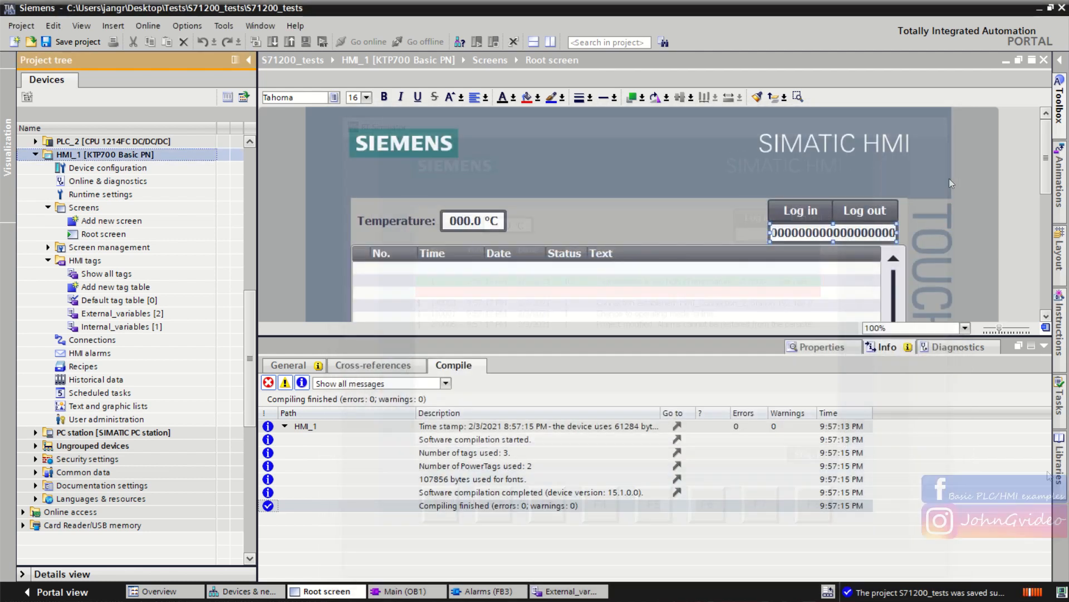
click(1045, 347)
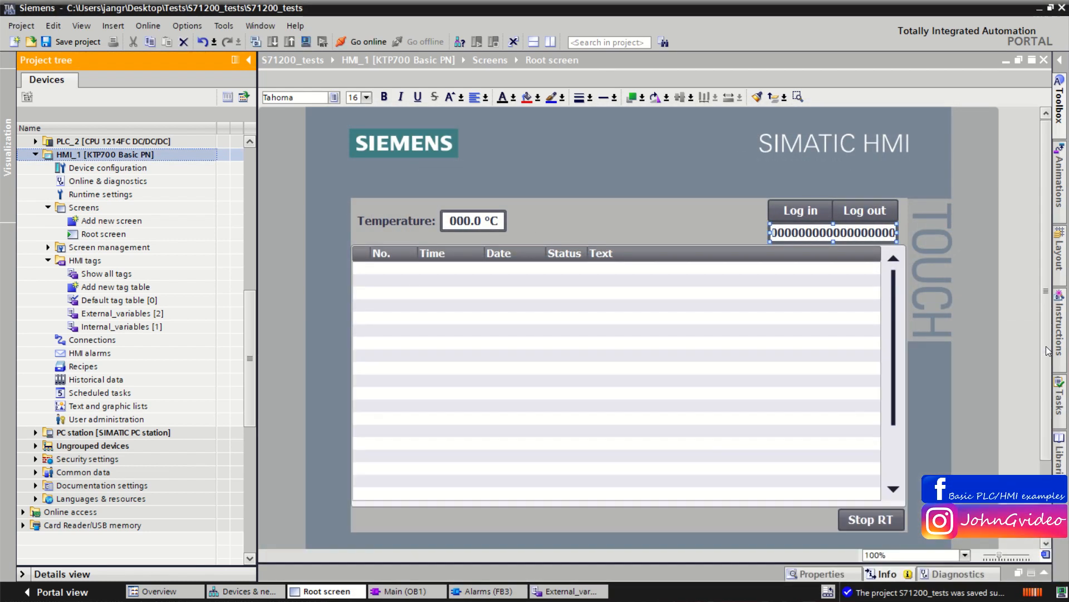
click(538, 331)
Step: Open the HMI alarms and widen the Alarm text column to read the discrete alarm's full text
click(99, 352)
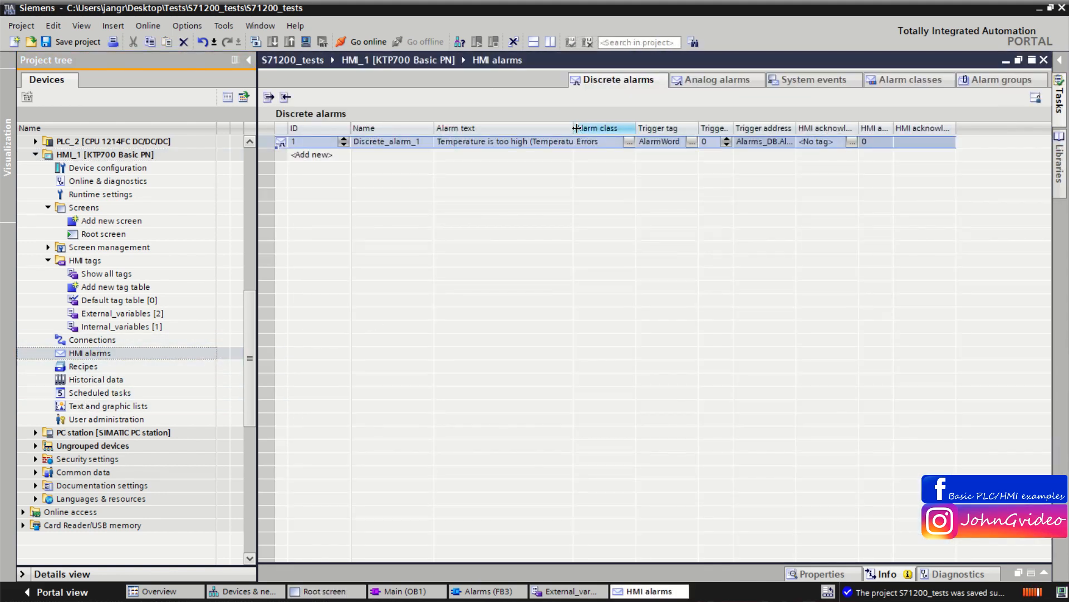
drag(574, 128, 894, 129)
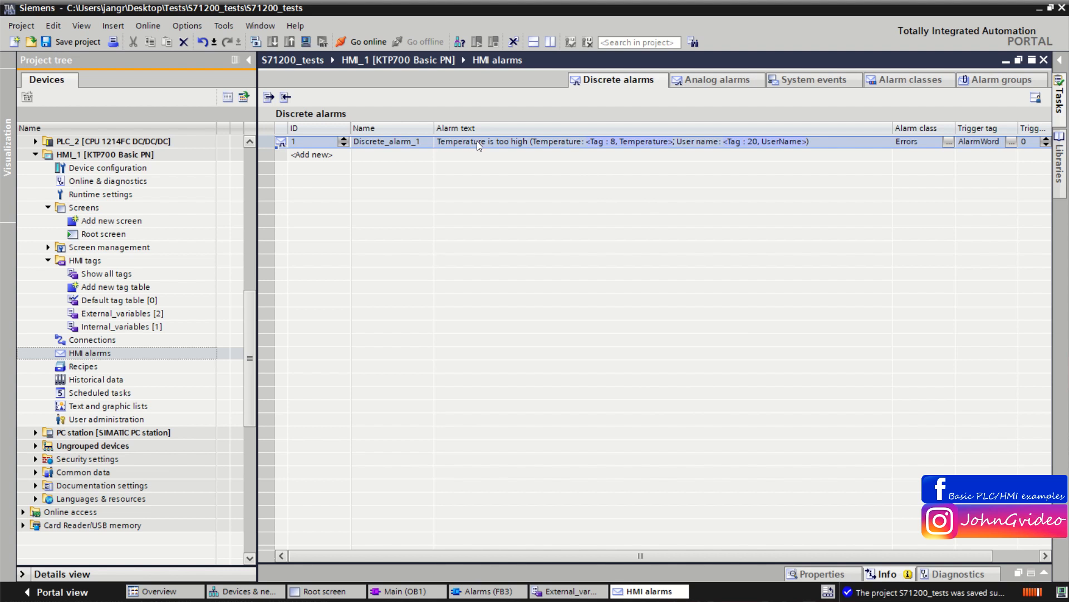
click(509, 143)
click(519, 143)
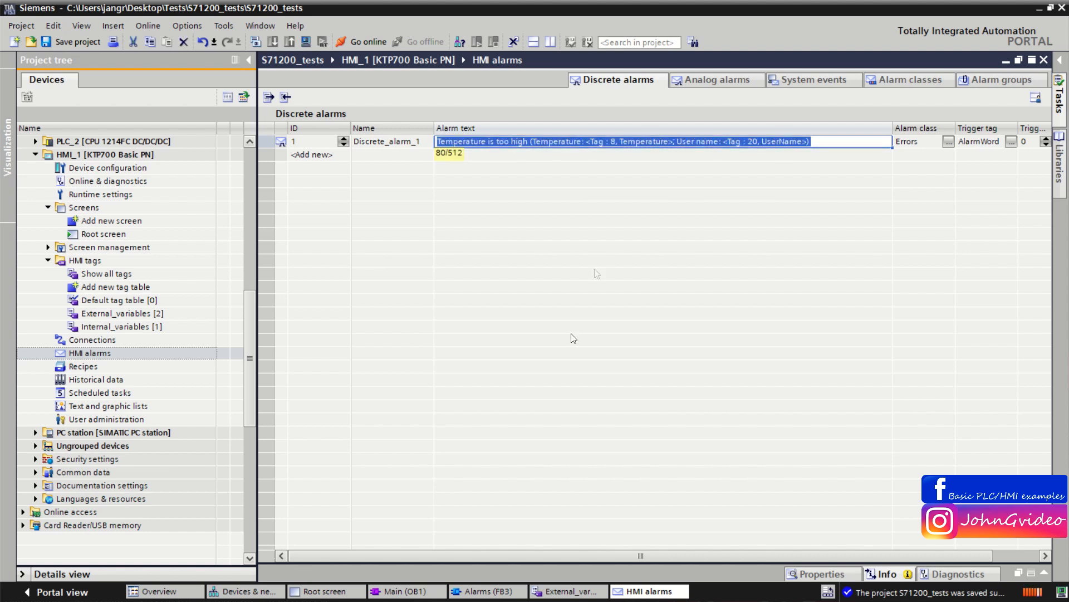
Step: Open Text and graphic lists and create a new text list named Temperature status
double_click(115, 411)
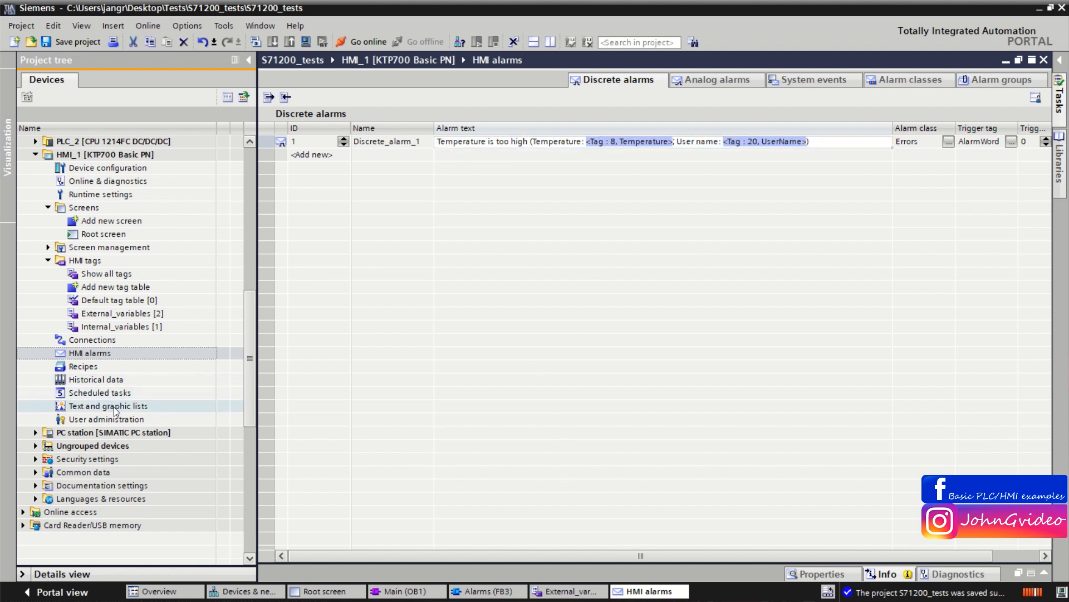
click(335, 147)
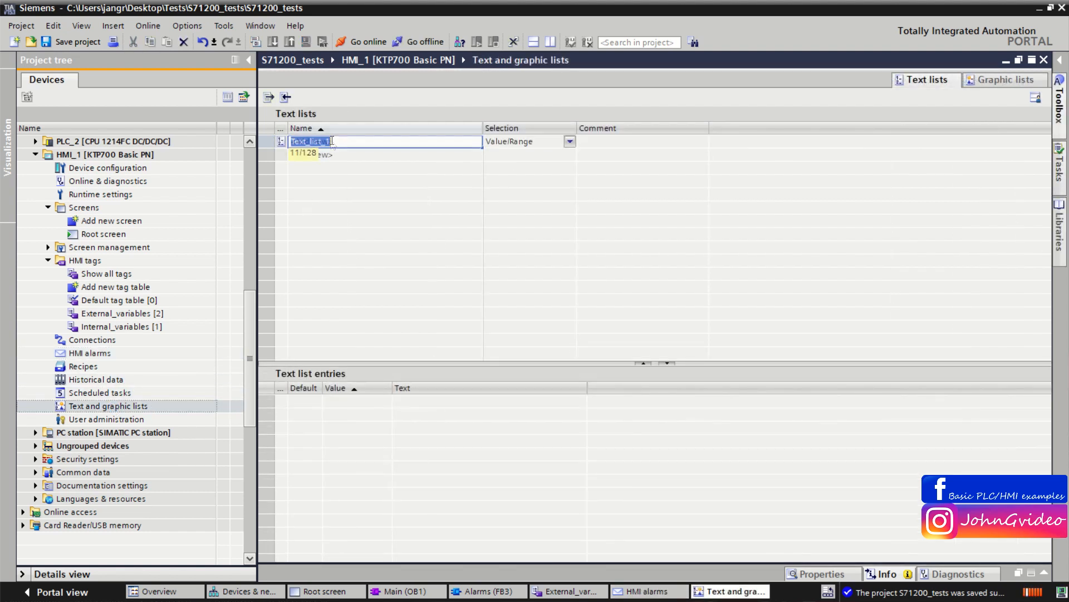
text(Tempera)
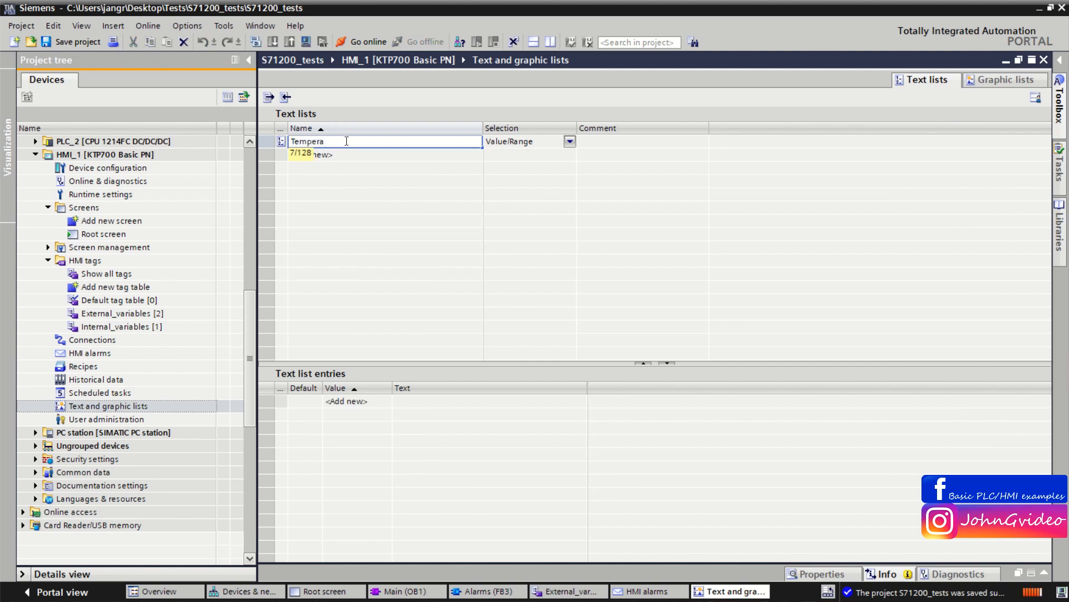
text(ture status)
key(Return)
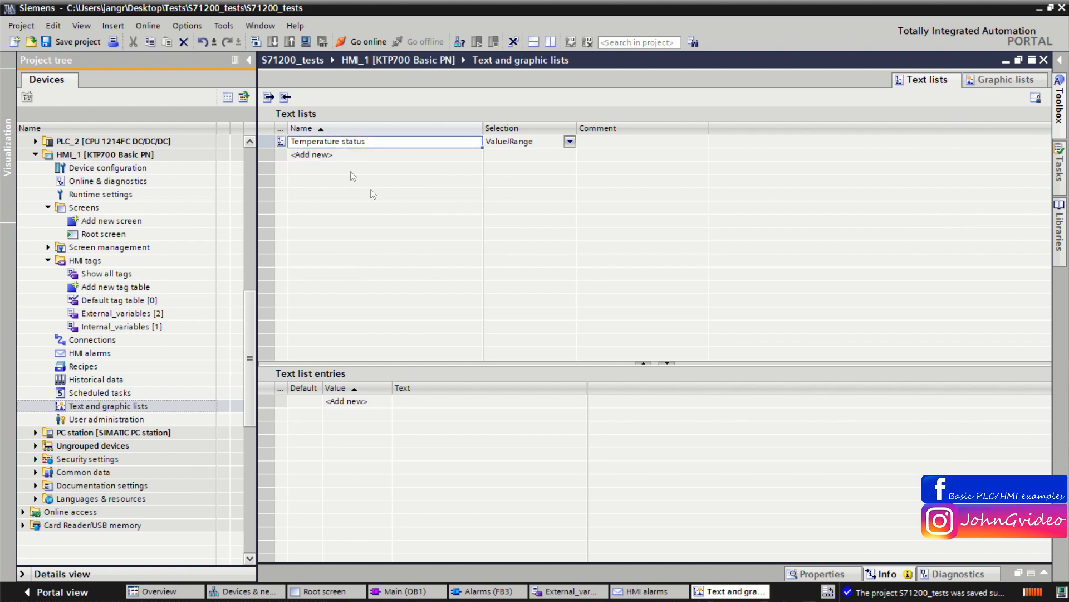
Step: Add two value-range entries to the Temperature status list and set the first range to 0 - 95
click(281, 141)
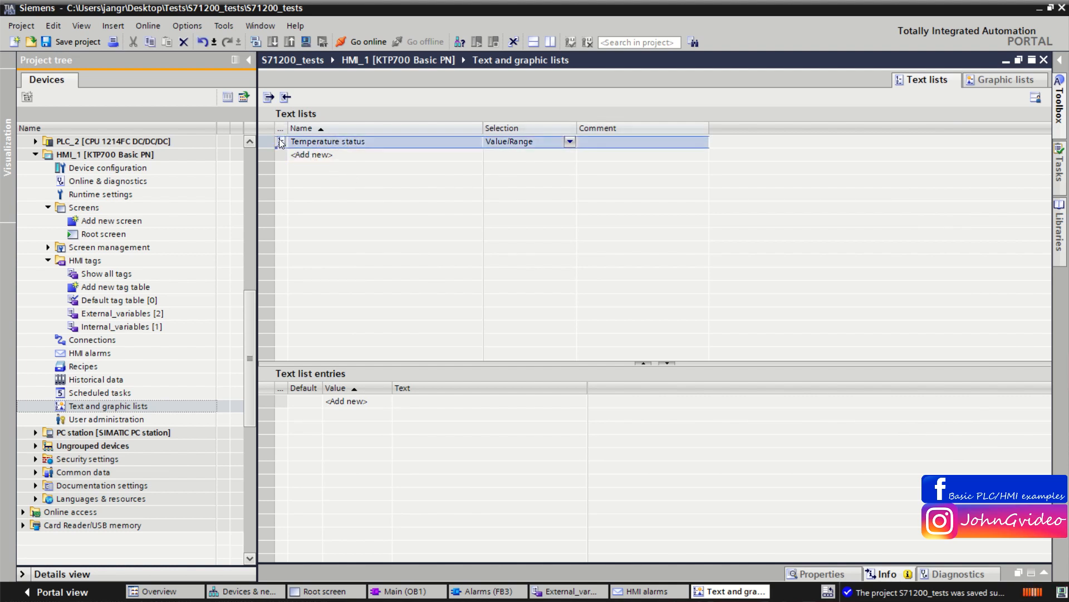
click(347, 401)
click(350, 414)
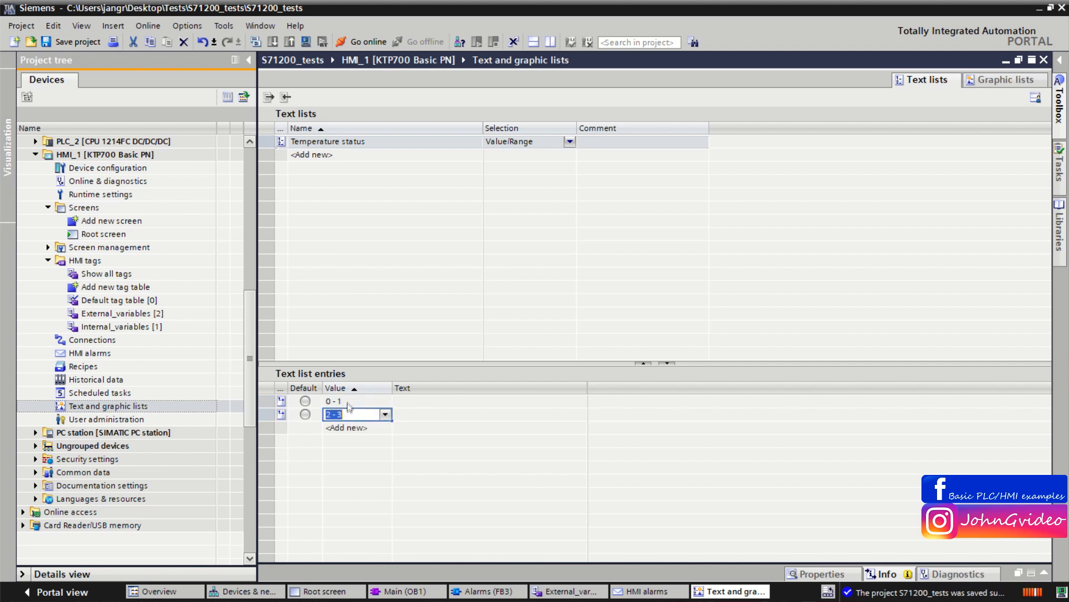
click(349, 400)
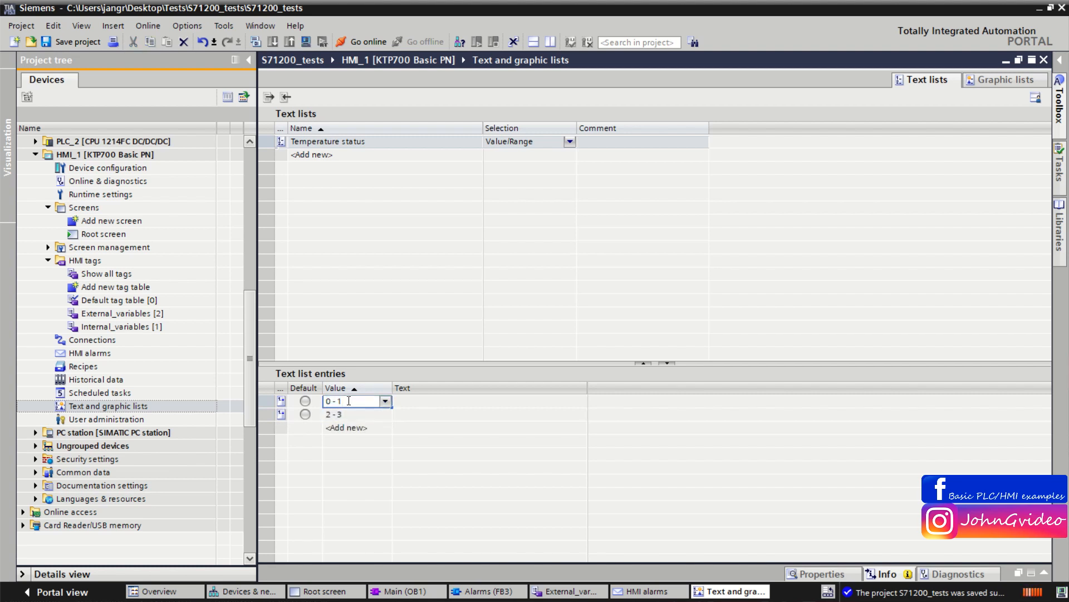
key(BackSpace)
text(95)
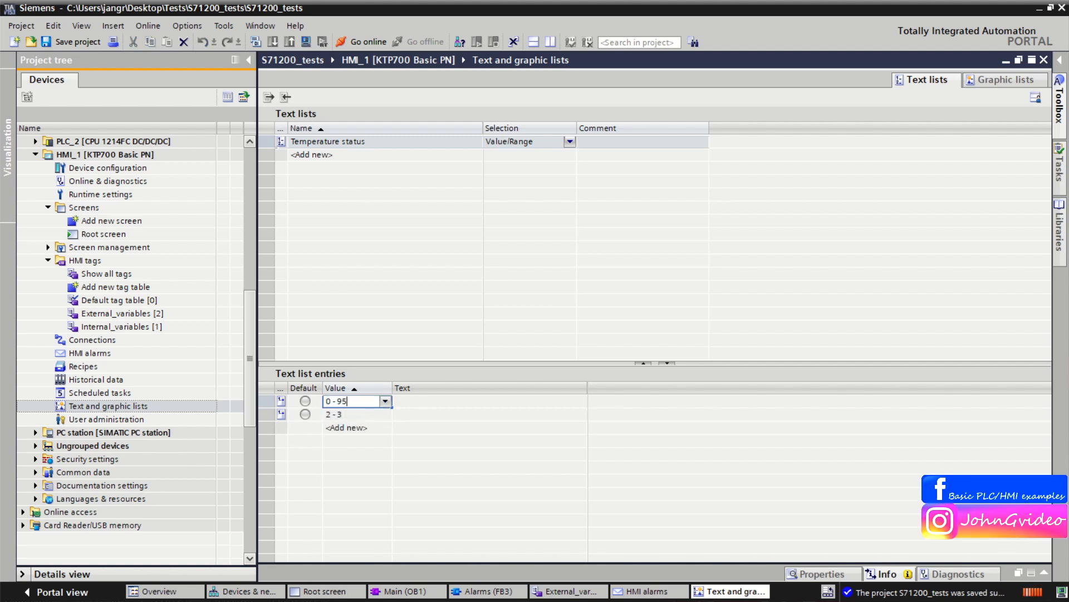
Step: Write the entry text Temperature is too high and move it to the second text list entry
click(414, 401)
text(Temperu)
text(te)
text(ture )
text(is too h)
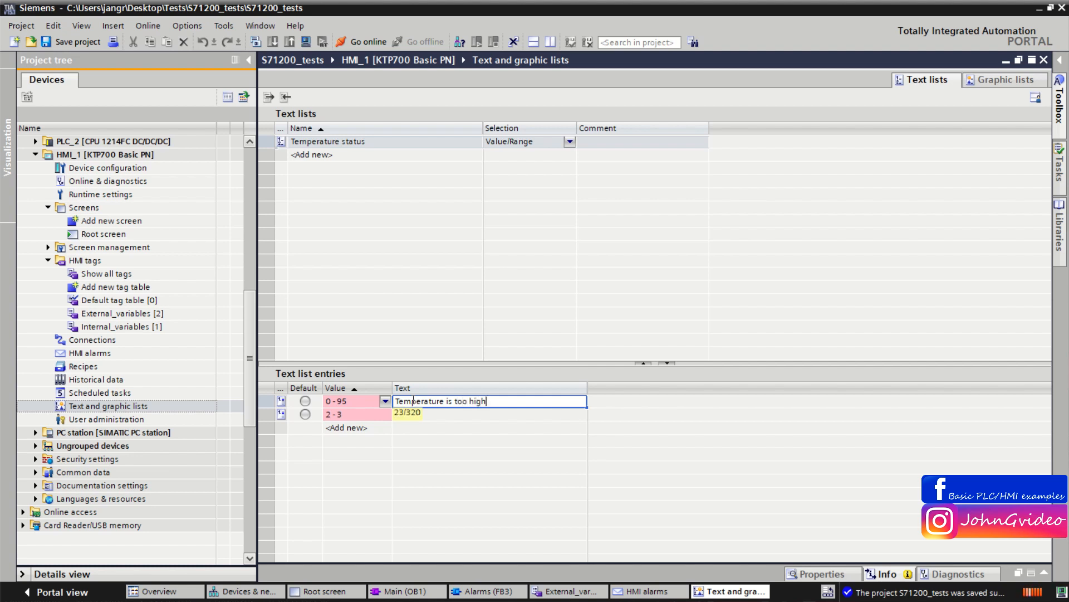
text(igh)
click(337, 415)
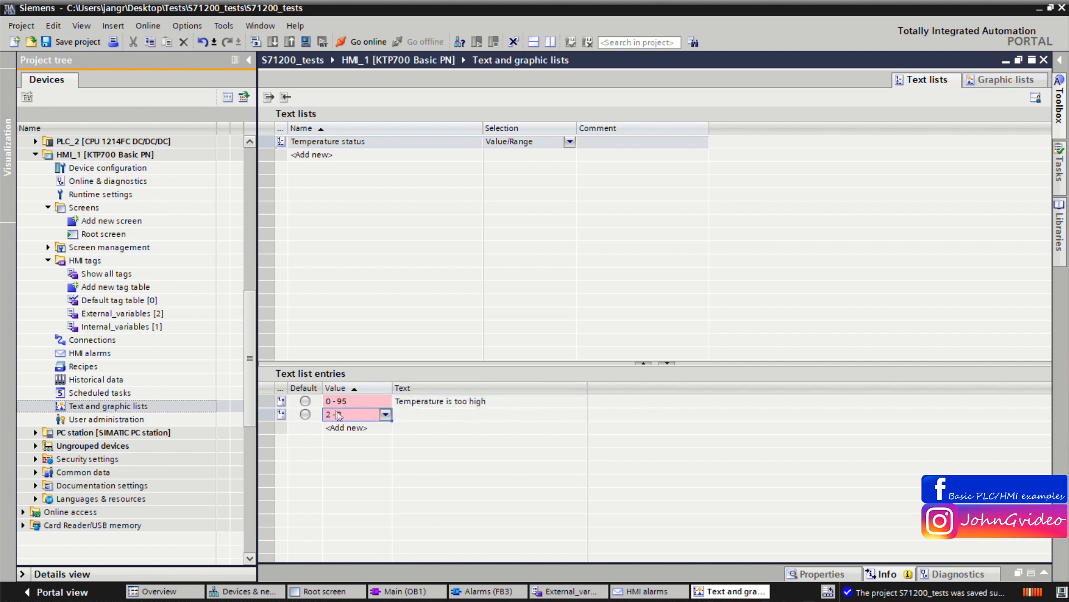
double_click(428, 400)
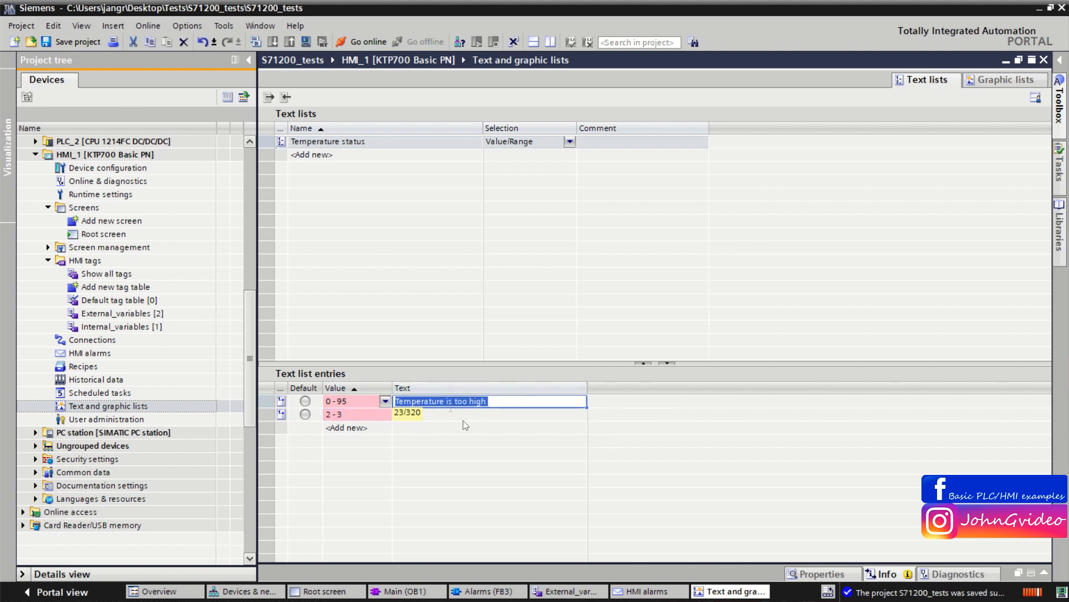
key(ctrl+x)
double_click(433, 416)
key(ctrl+v)
Step: Set the second entry's value range to 96 - 2000
double_click(334, 414)
drag(334, 414, 321, 414)
text(96)
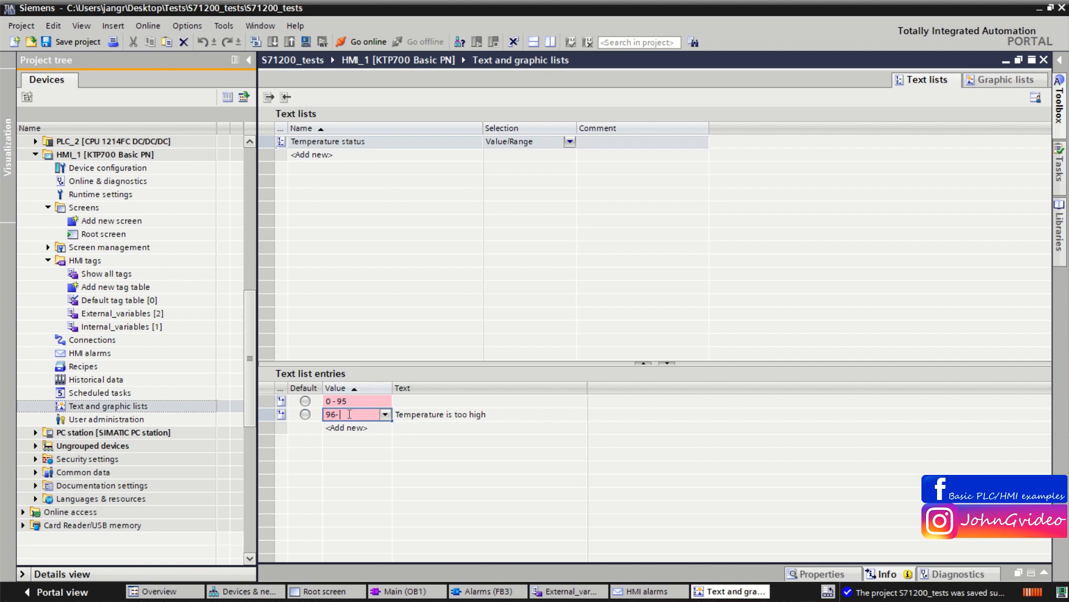
text(2000)
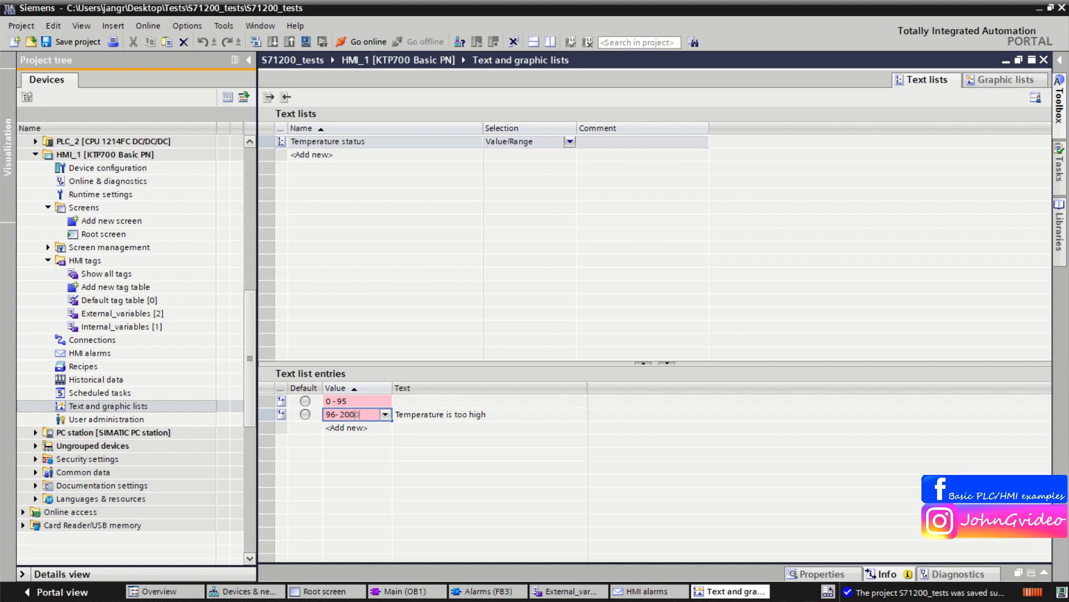
click(483, 401)
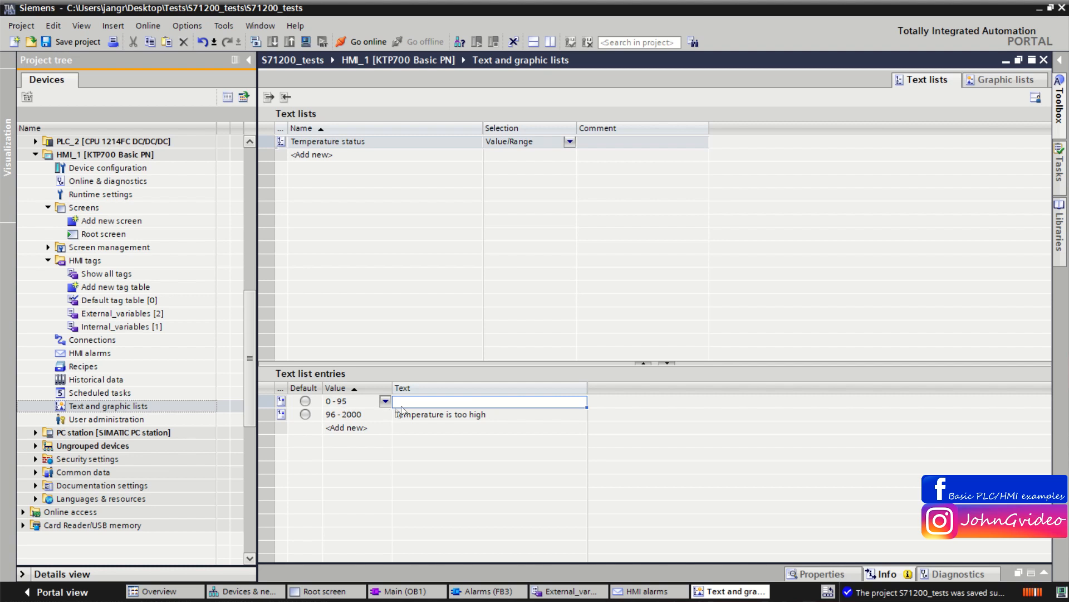
click(344, 402)
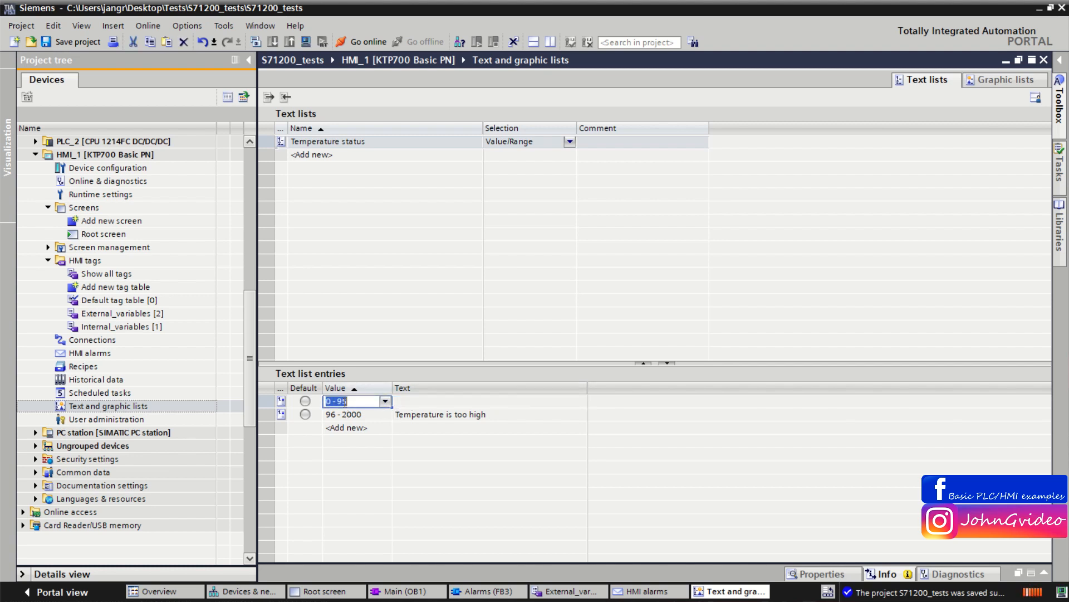
text(4)
click(340, 415)
drag(332, 415, 335, 416)
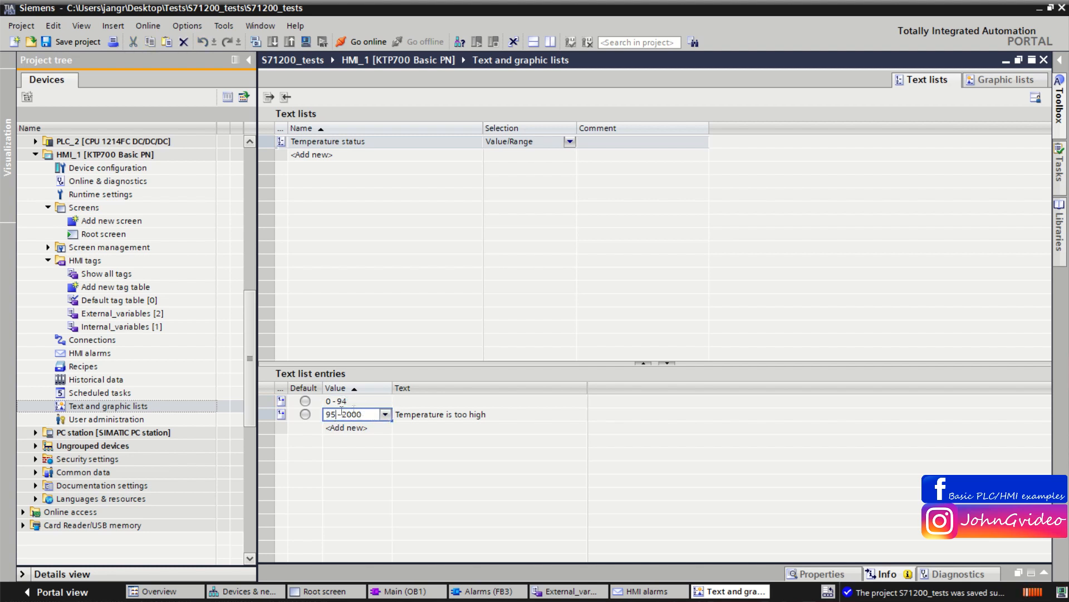
drag(332, 415, 334, 416)
text(6)
click(341, 401)
drag(337, 401, 349, 402)
text(5)
Step: Enter Temperature is again normal as the text of the 0 - 95 entry
click(412, 405)
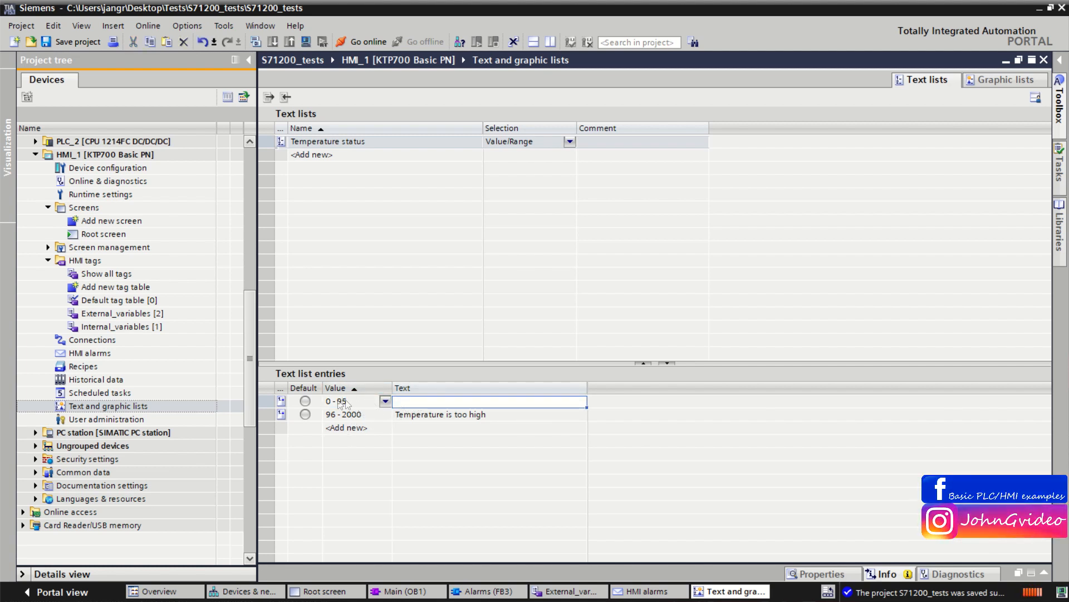
click(409, 403)
text(Temperature is)
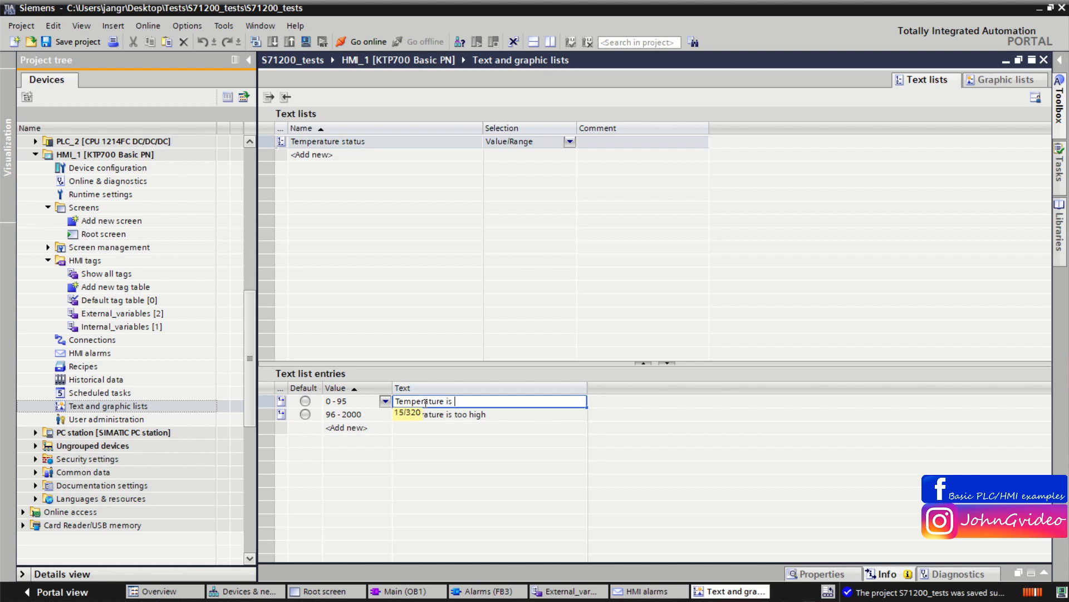
text( again normal)
click(512, 414)
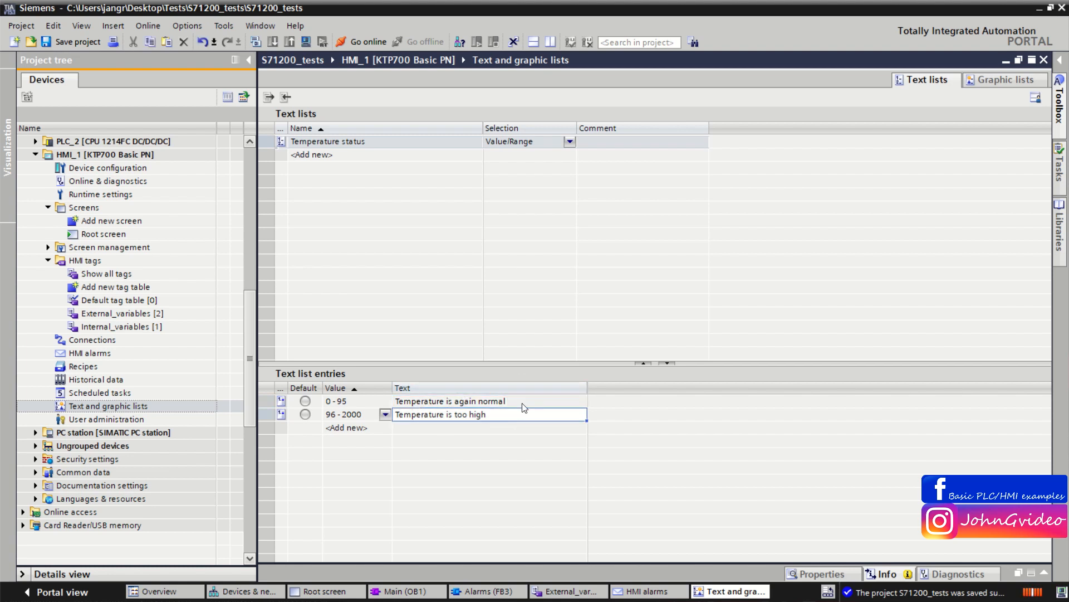
Step: Finish editing the text list entries and save the project
click(520, 402)
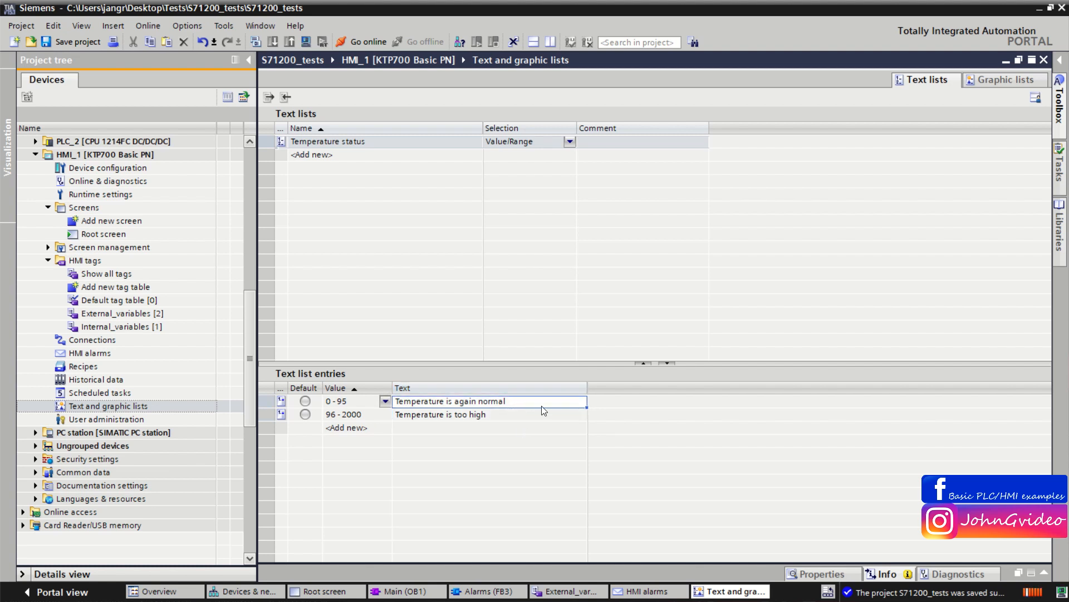
click(78, 43)
Step: Delete the fixed words Temperature is too high from the start of the discrete alarm's text
click(659, 592)
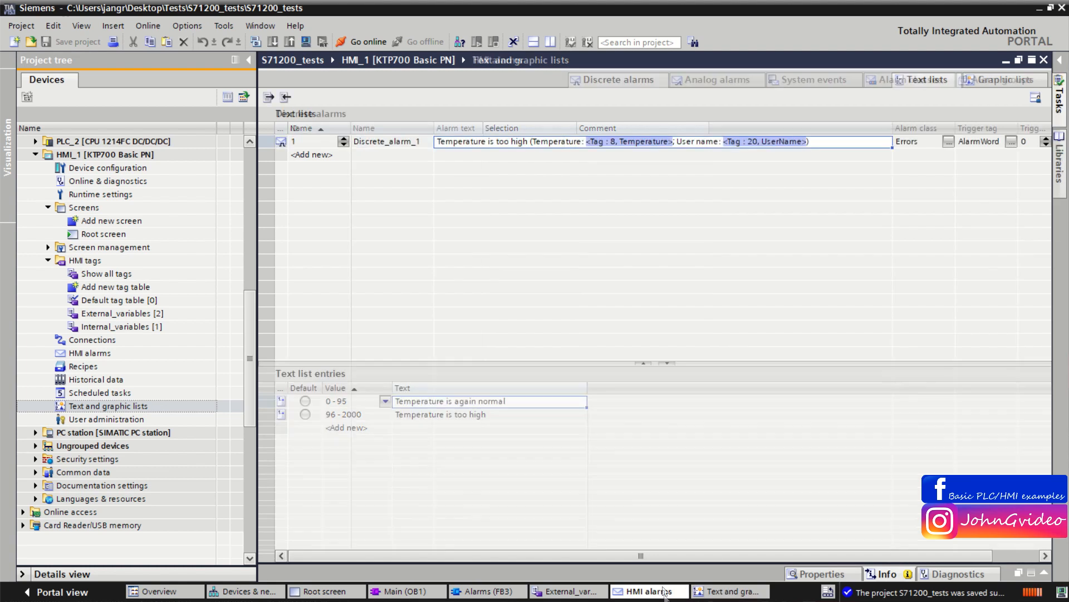
click(523, 140)
click(529, 142)
drag(528, 142, 437, 142)
key(BackSpace)
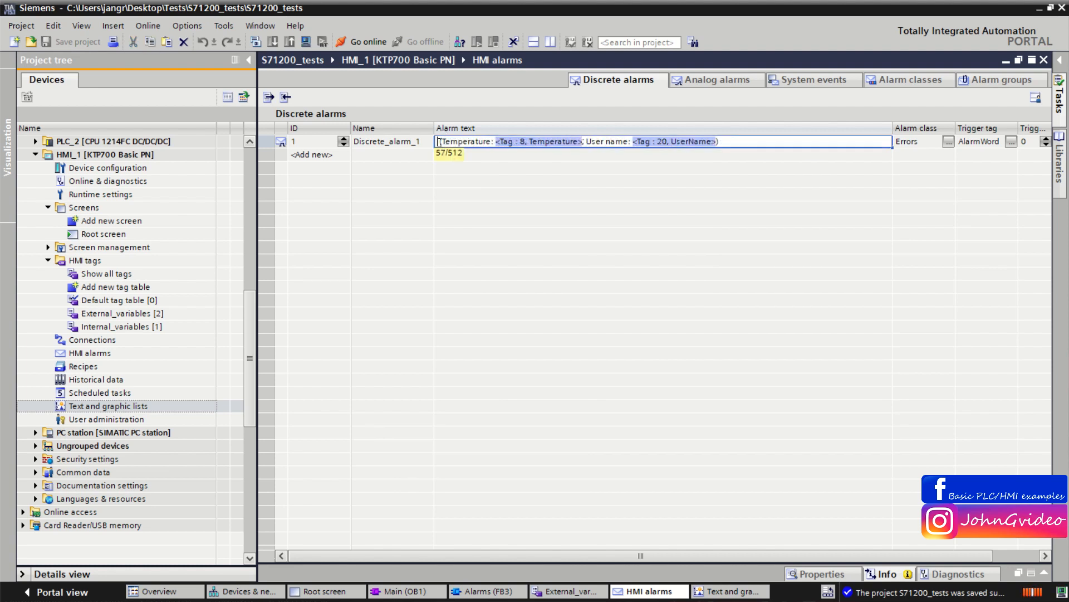
Step: Insert a text list field at the start of the alarm text using text list Temperature status and tag Temperature
right_click(439, 142)
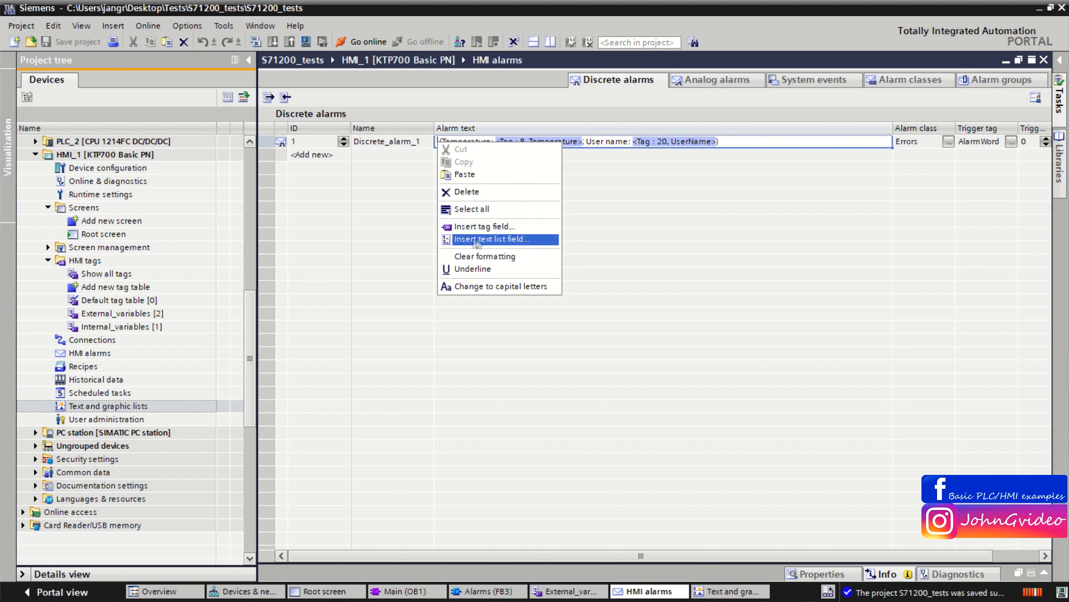
click(492, 240)
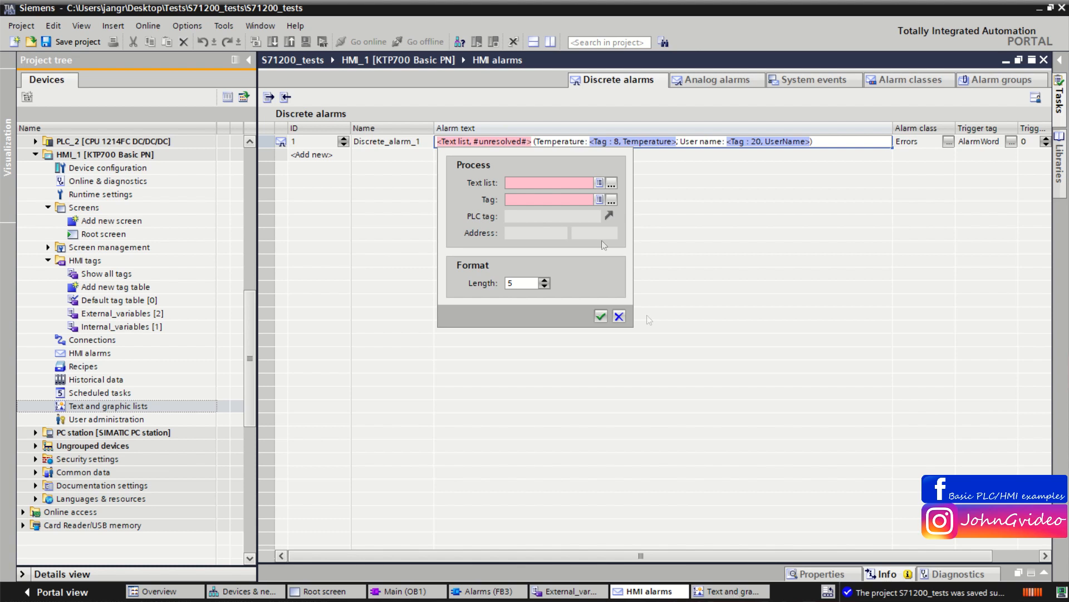
click(599, 183)
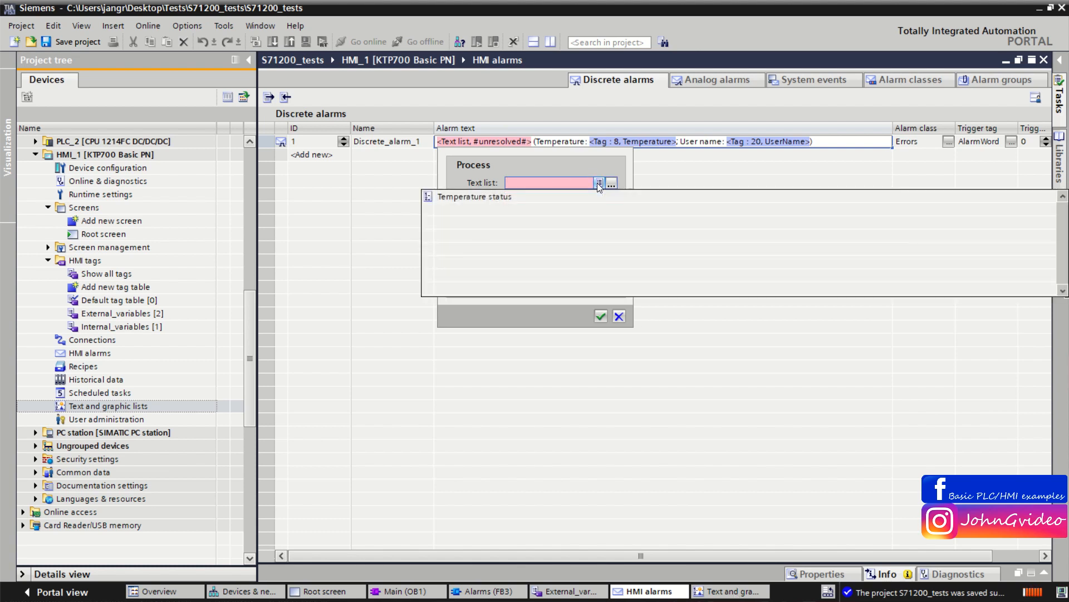
click(489, 196)
click(528, 198)
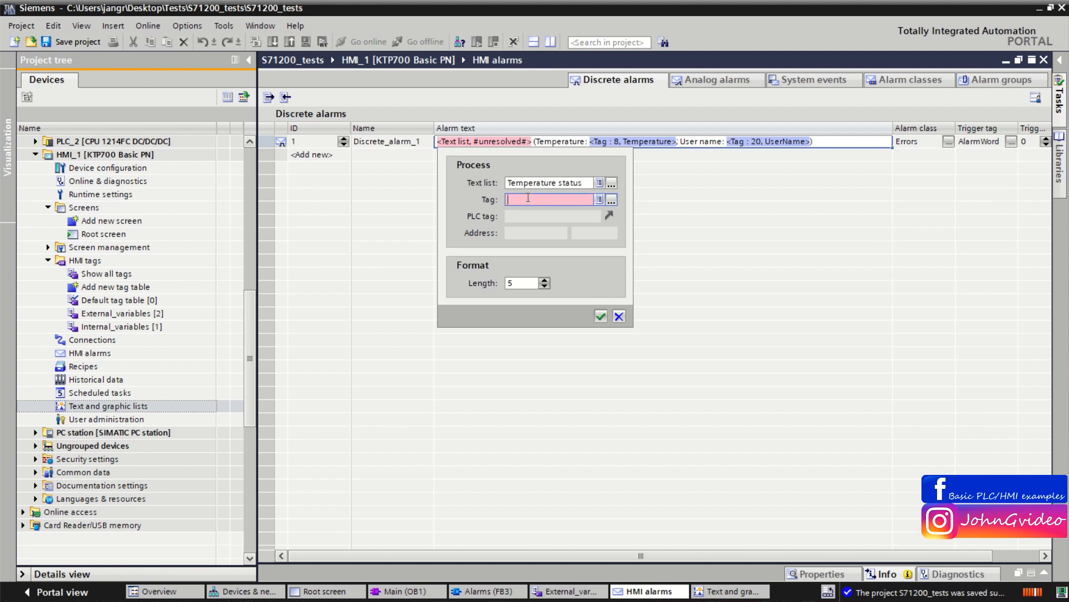
click(599, 199)
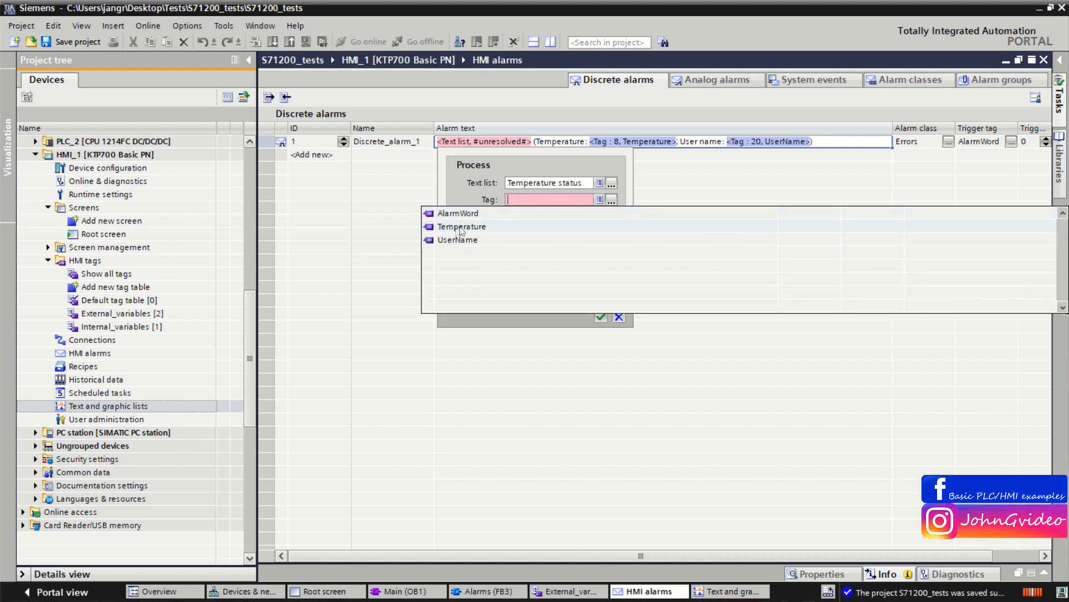
click(490, 226)
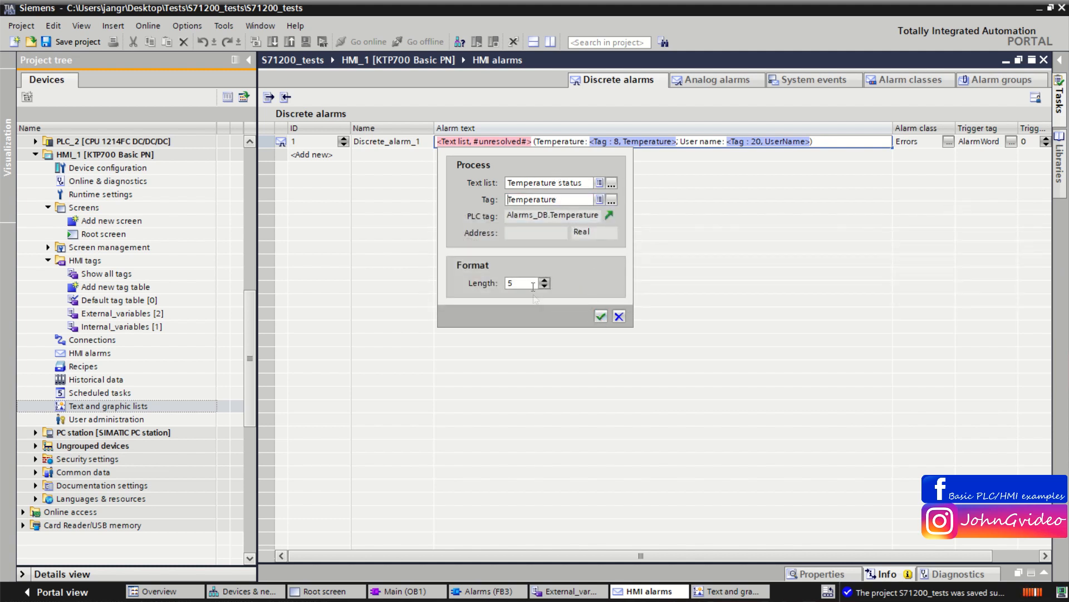
Step: Set the text list field's length to 50, confirm the field, and save the project
drag(534, 284, 435, 282)
text(50)
click(601, 316)
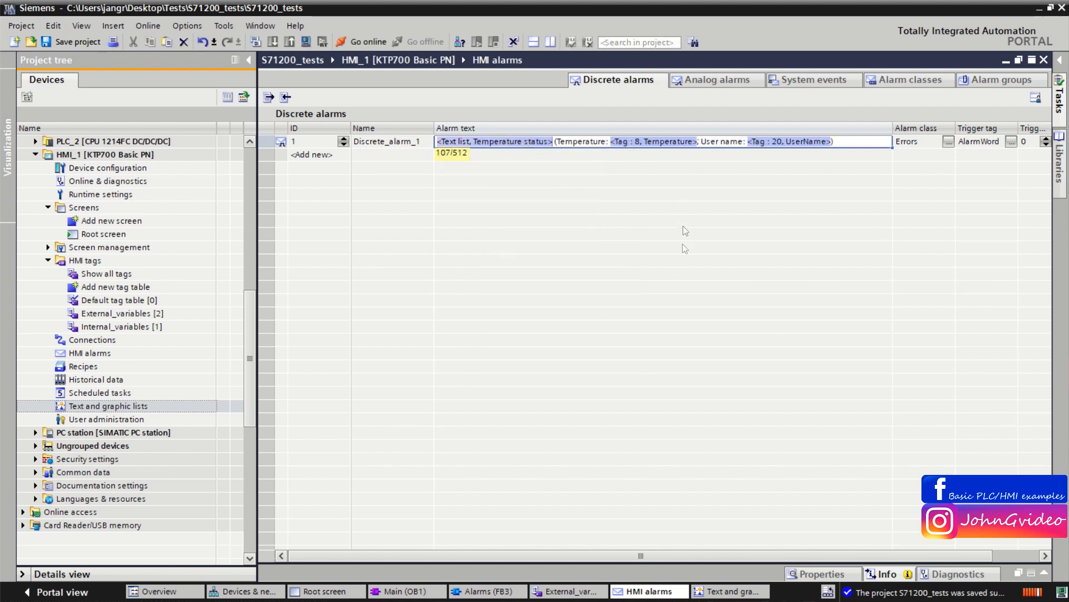
click(83, 42)
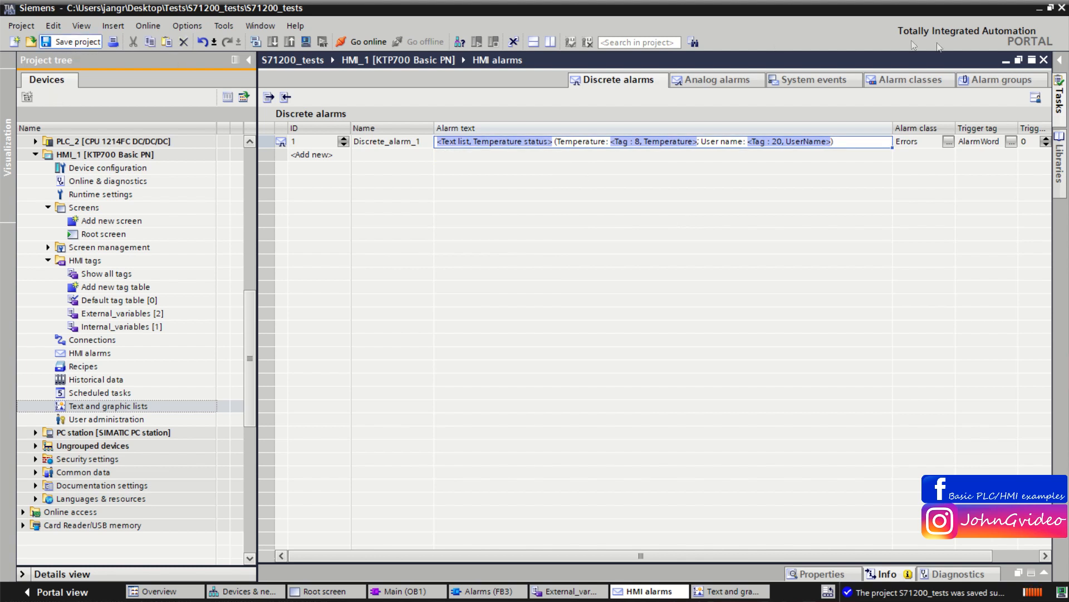
Step: Close the text lists editor and start the runtime simulation of HMI_1 from the root screen
click(1042, 60)
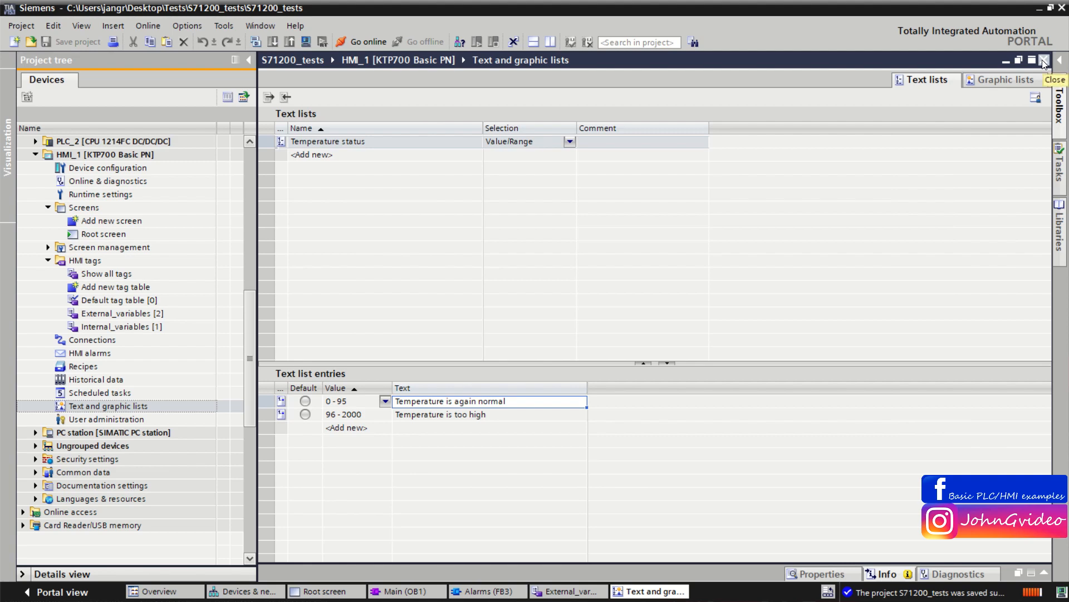
click(326, 591)
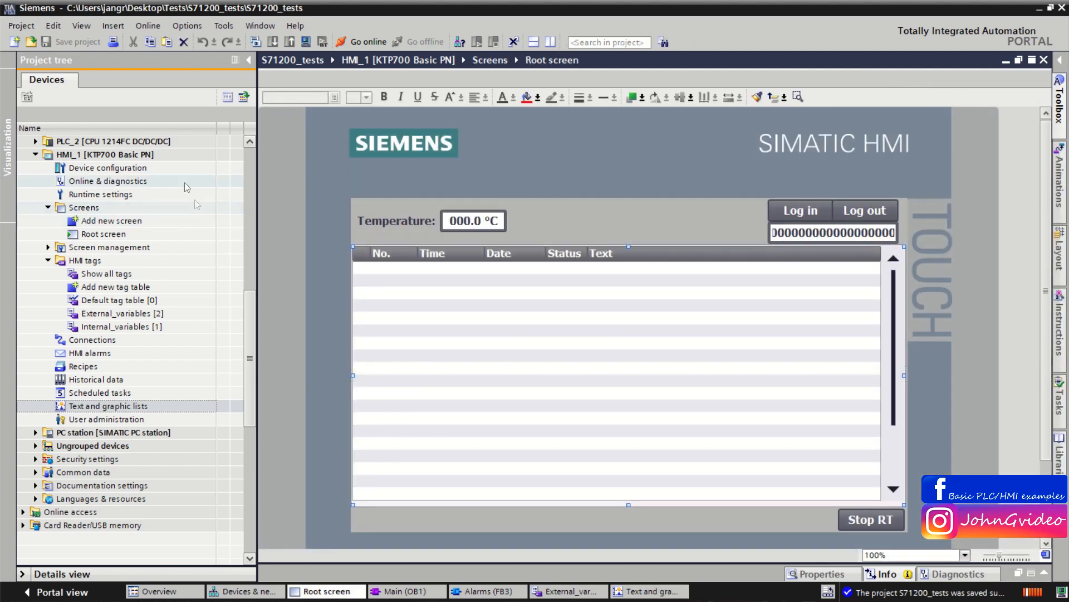
click(158, 156)
click(302, 43)
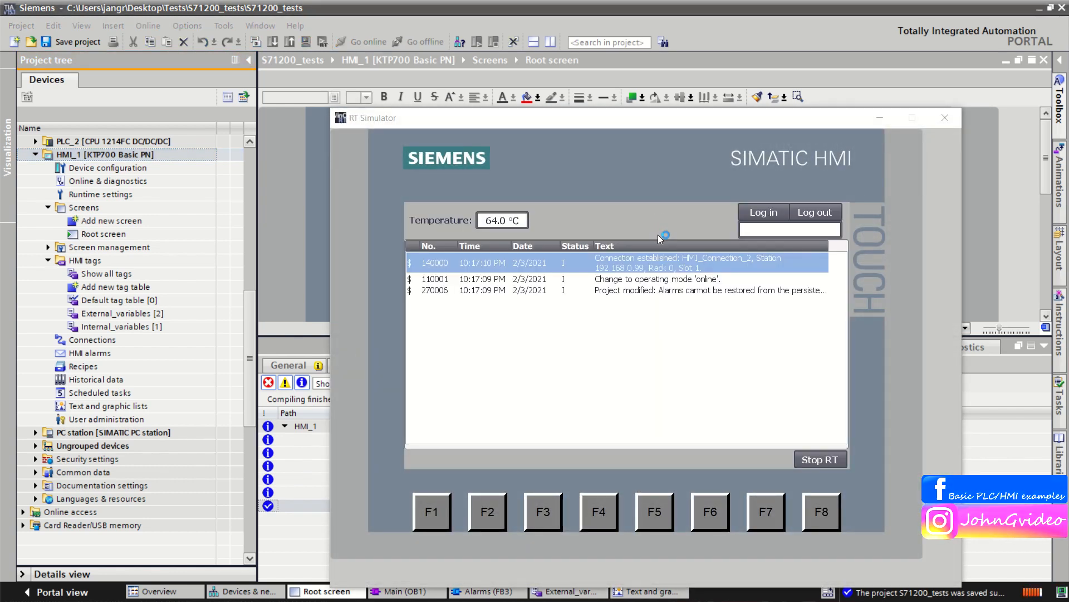
Step: Log in on the simulated panel with the operator's user name and account password
click(752, 214)
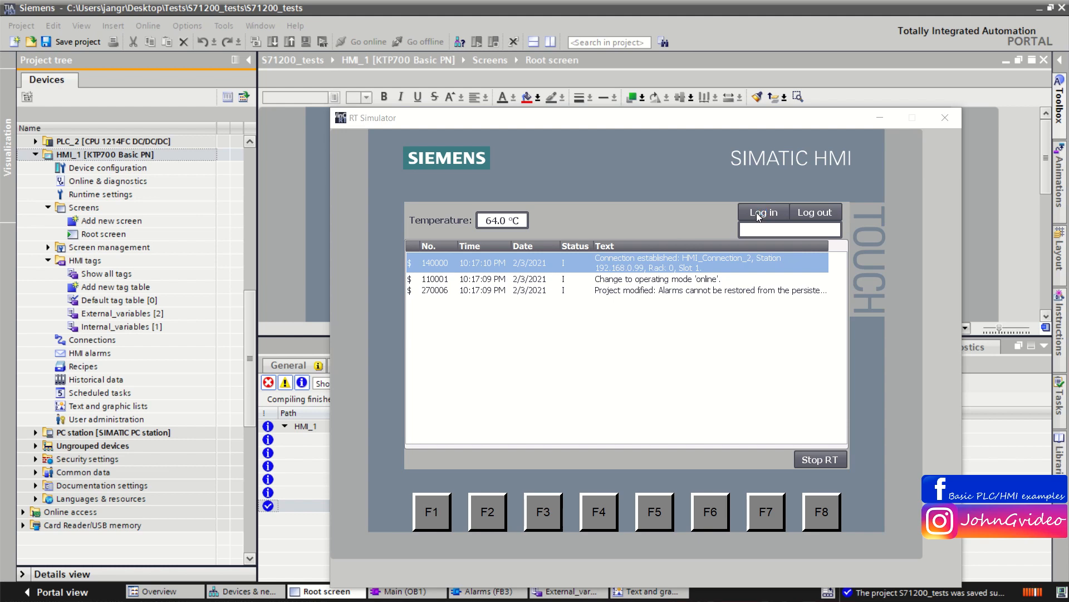
click(659, 335)
text(John)
key(Return)
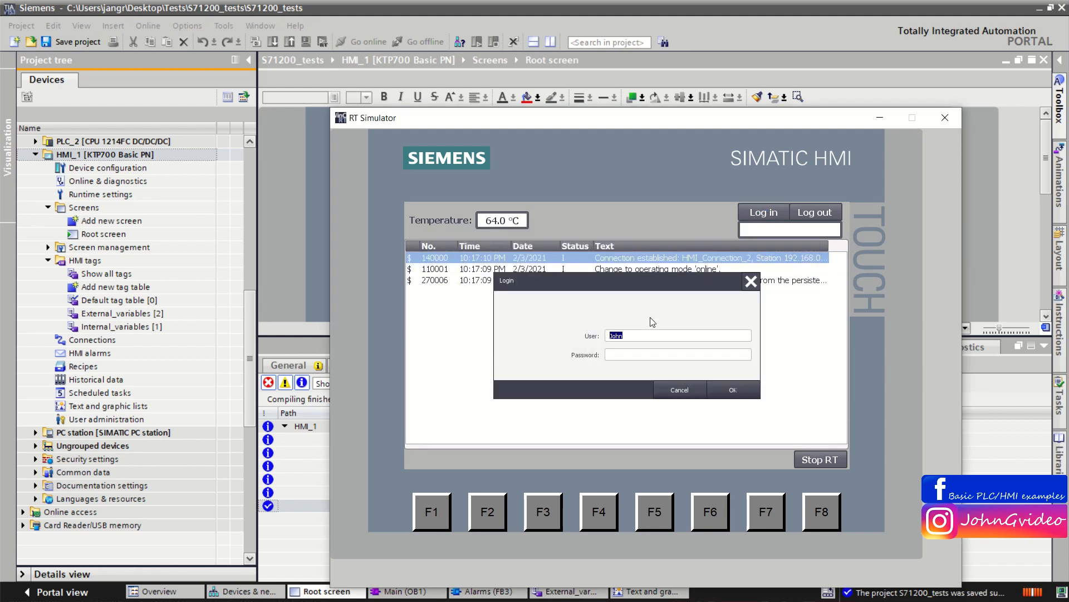
click(717, 356)
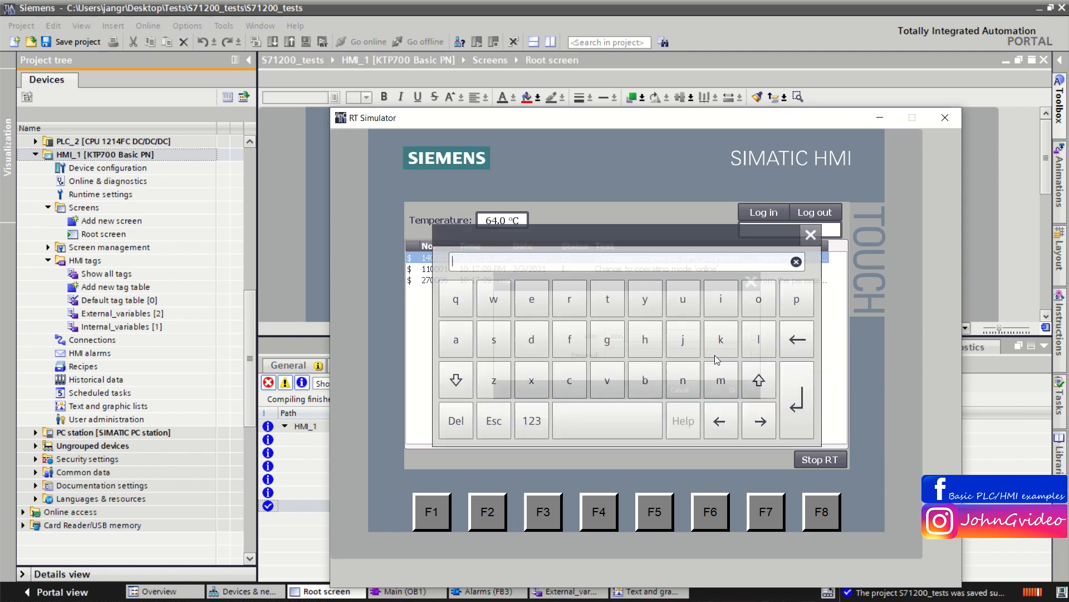
text(********)
key(Return)
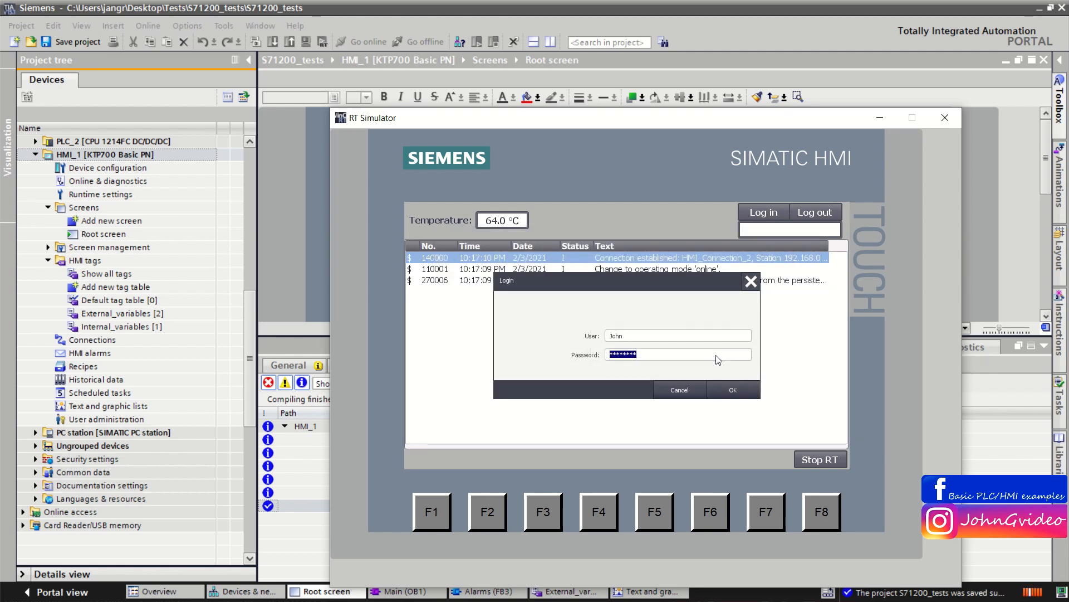
click(733, 388)
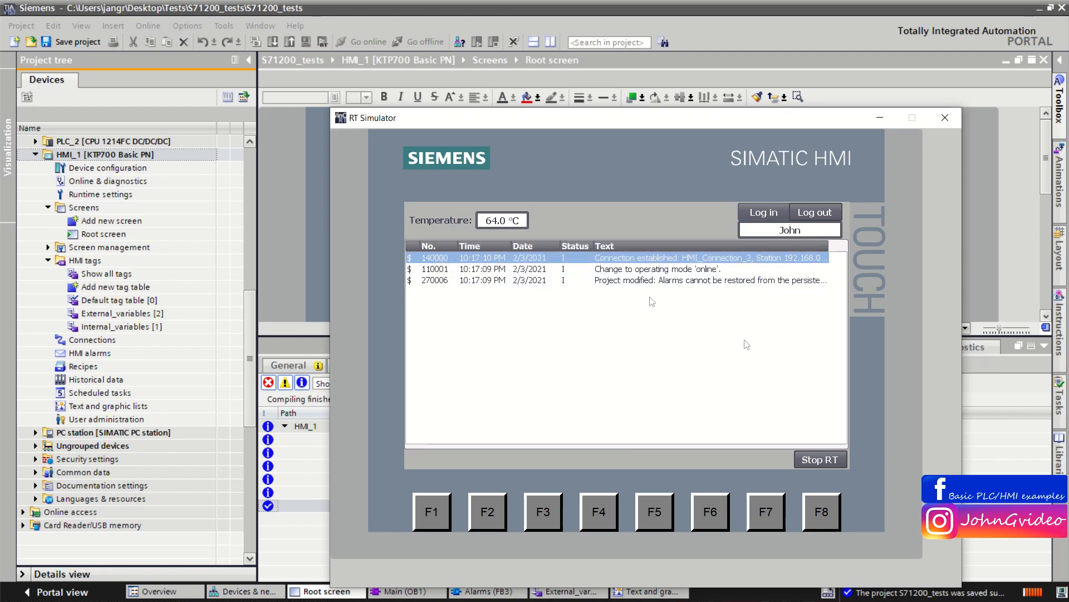
Step: Set the runtime temperature to 120 °C and examine the high-temperature alarm in the alarm view
click(508, 223)
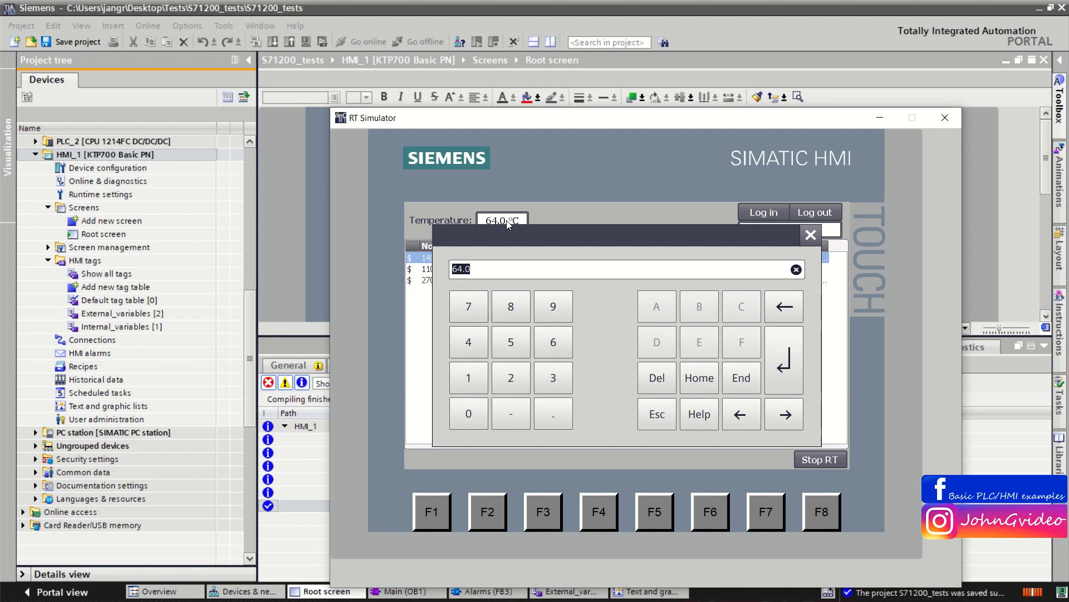
text(120)
key(Return)
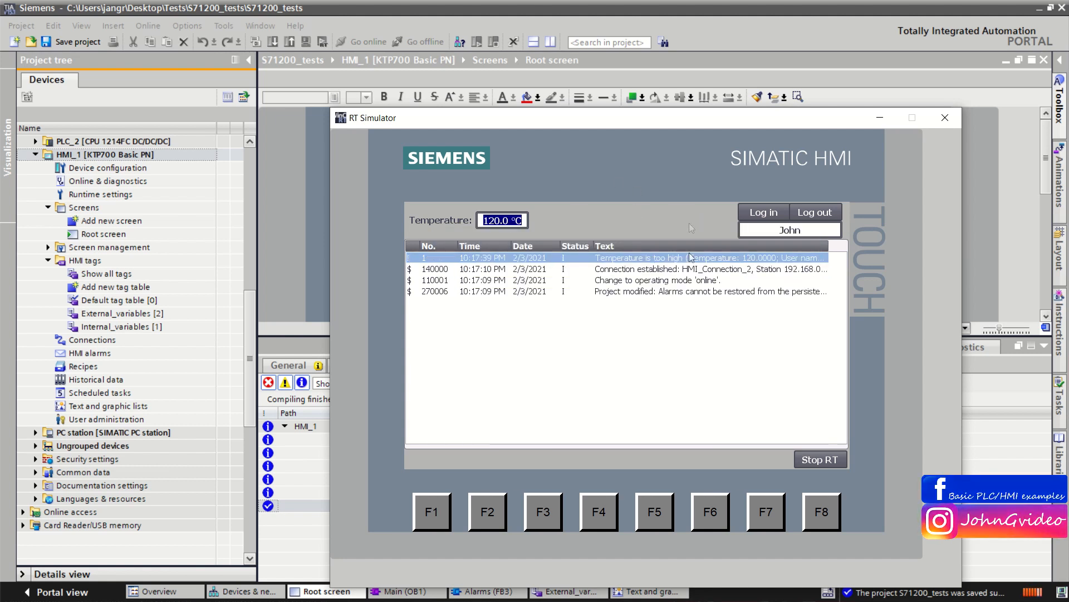
click(591, 261)
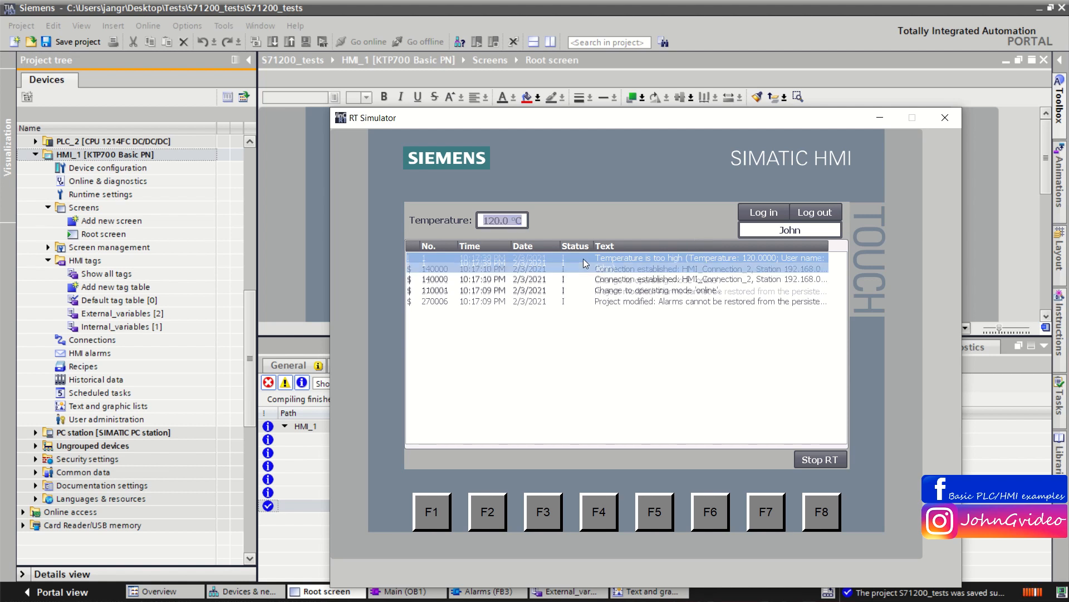
click(626, 280)
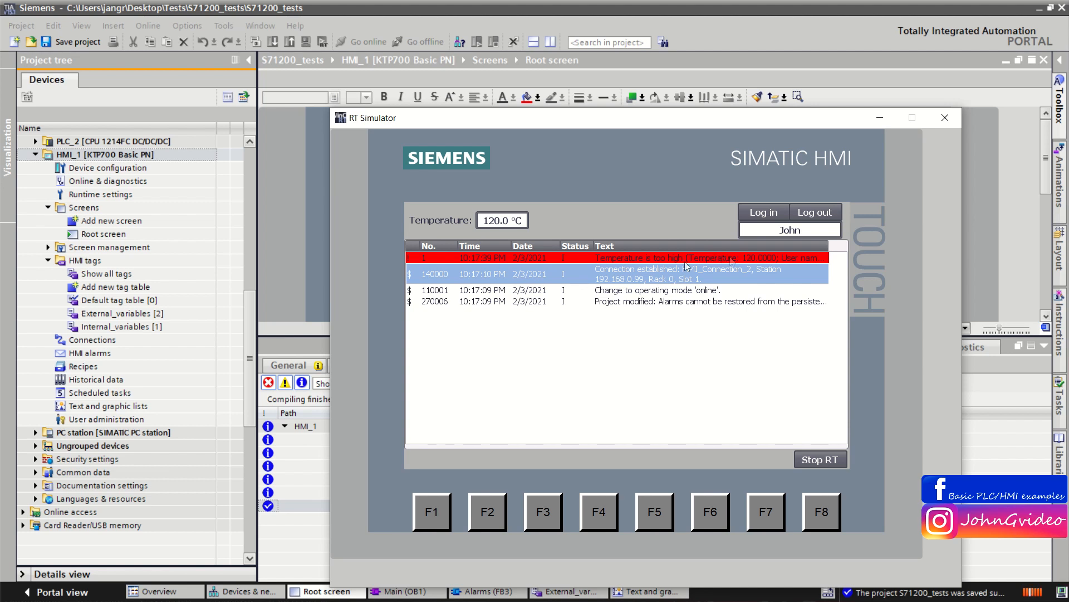
click(591, 260)
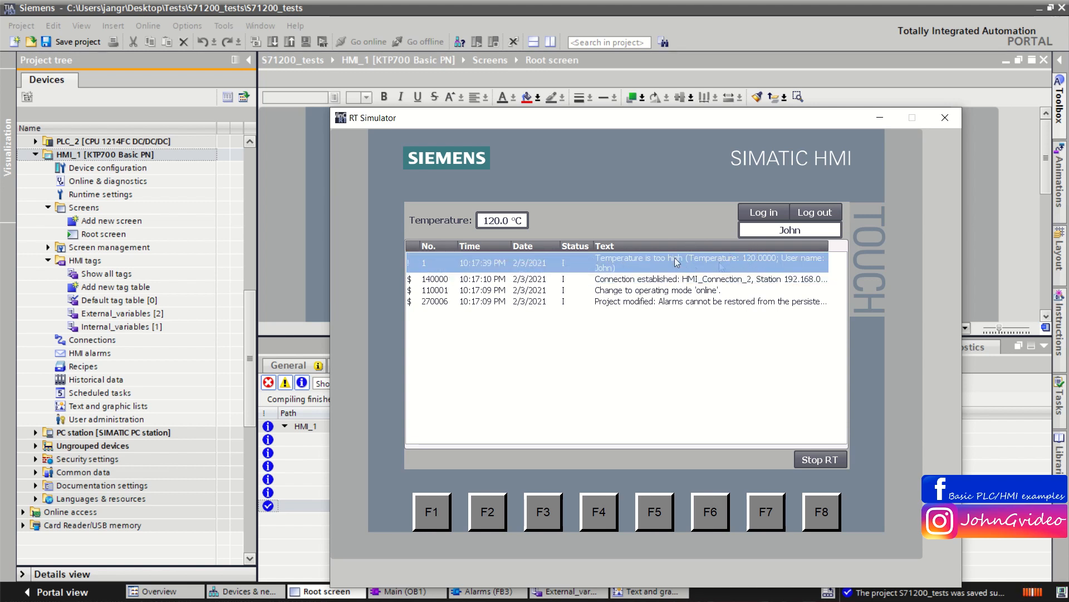
Step: Lower the runtime temperature to 66 °C and examine the normal-temperature and high-temperature alarm entries
click(507, 223)
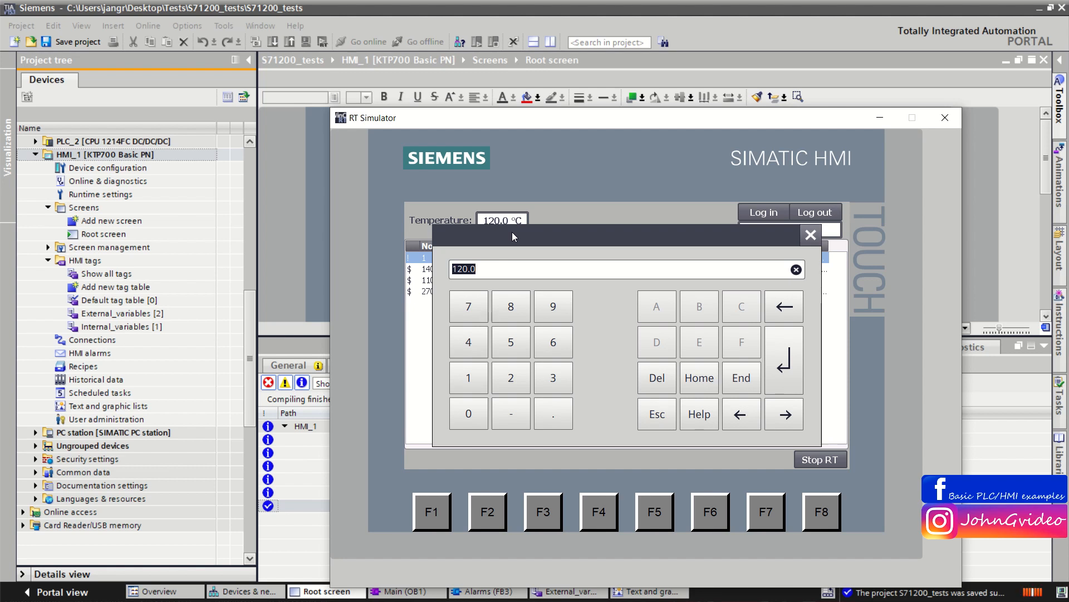
text(66)
key(Return)
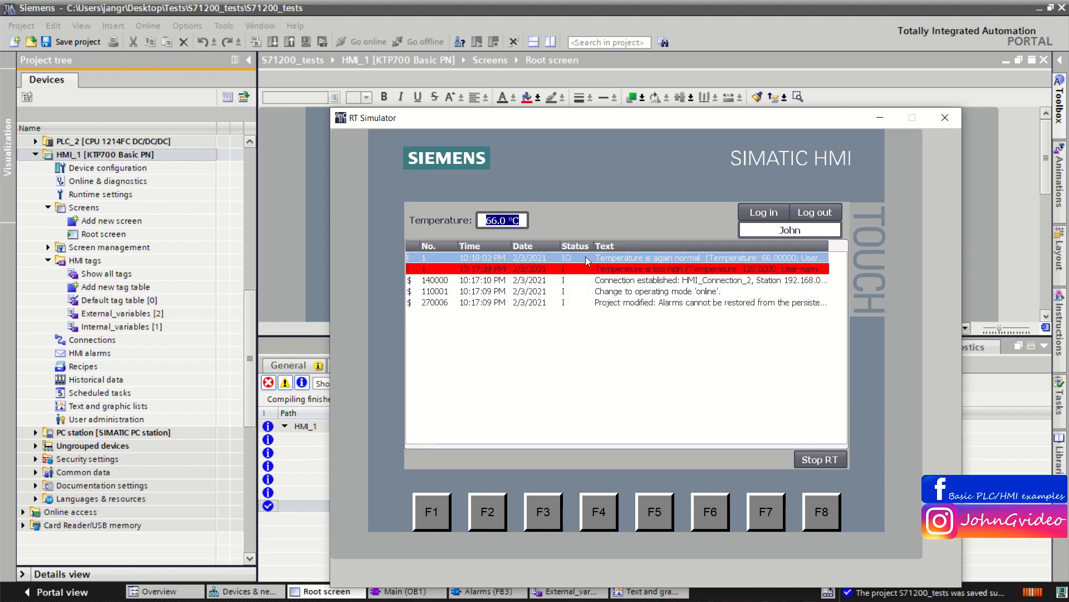
click(587, 260)
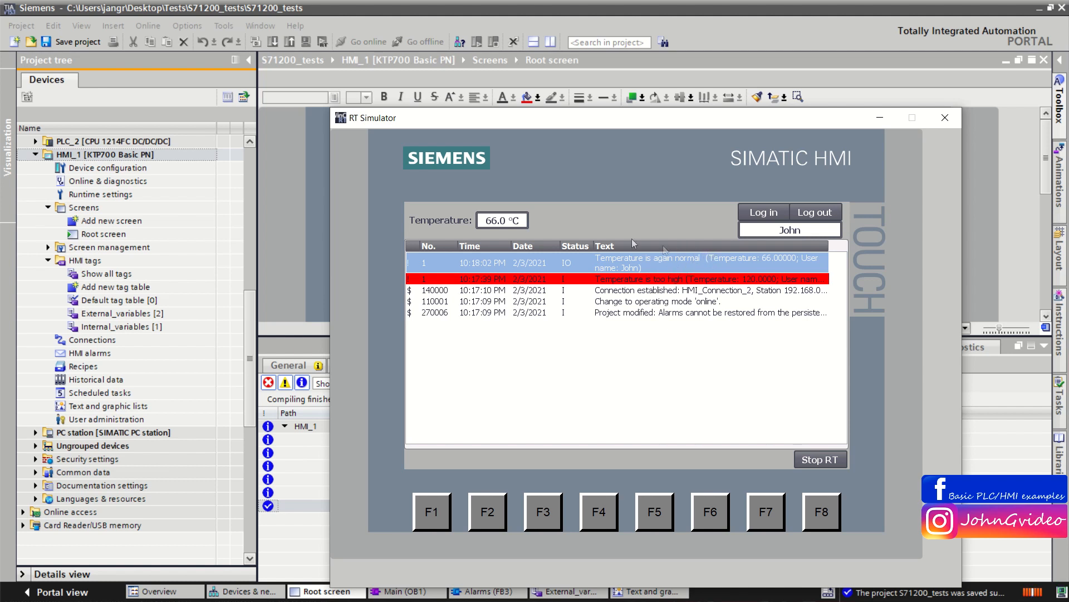
click(666, 277)
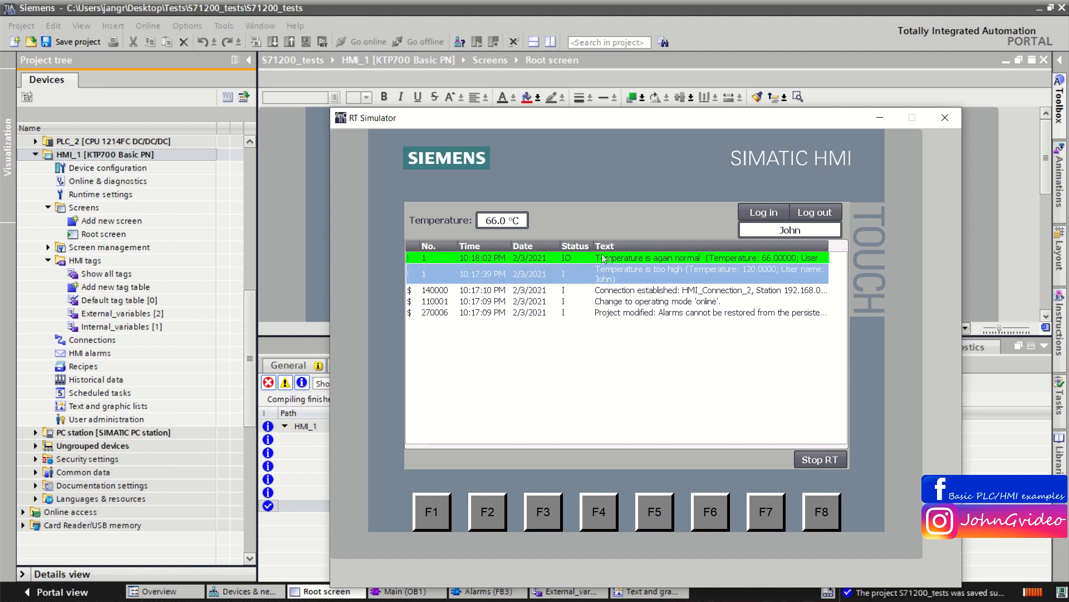
click(703, 260)
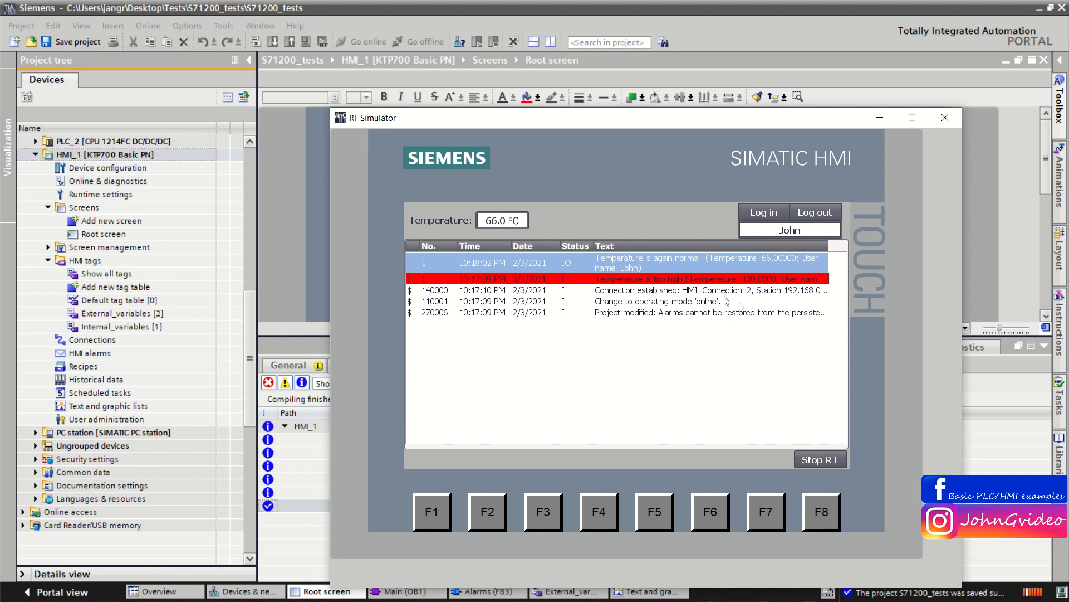
click(586, 281)
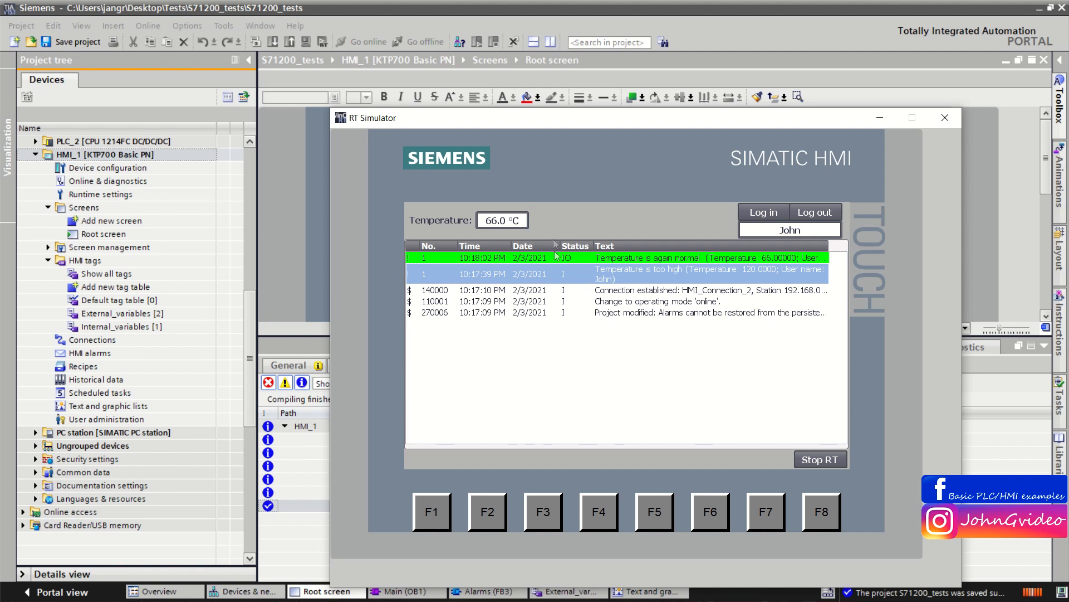
click(580, 257)
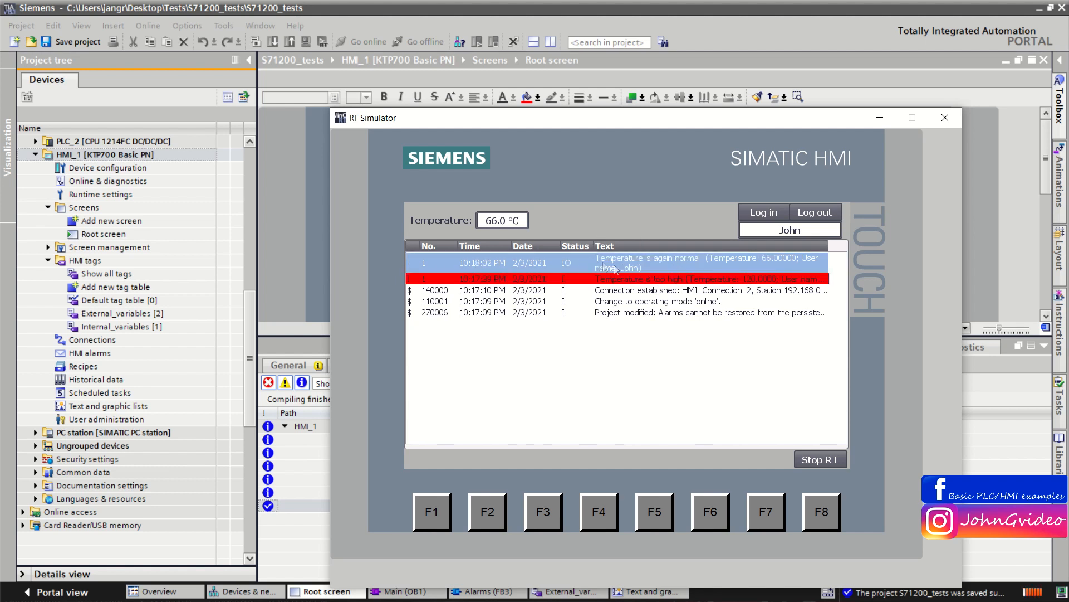